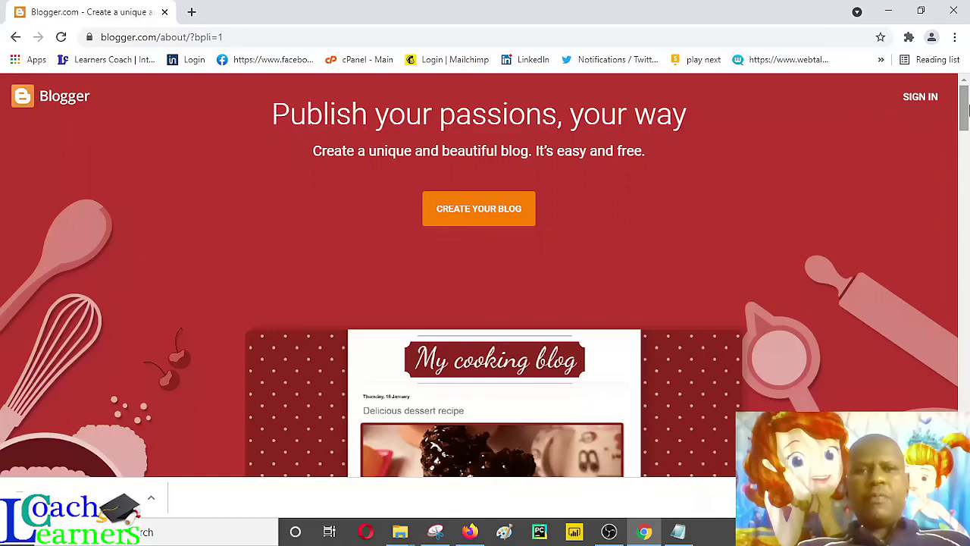
- Scroll the about page past the intro and family sections to 'Choose the perfect design'
{"action": "left_click_drag", "start_coordinate": [966, 110], "coordinate": [966, 117]}
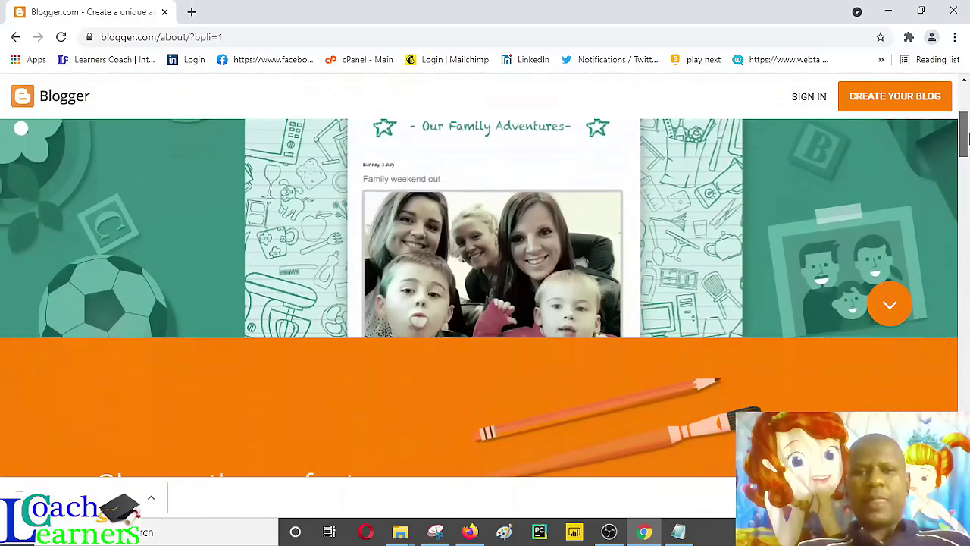
{"action": "left_click_drag", "start_coordinate": [966, 118], "coordinate": [968, 163]}
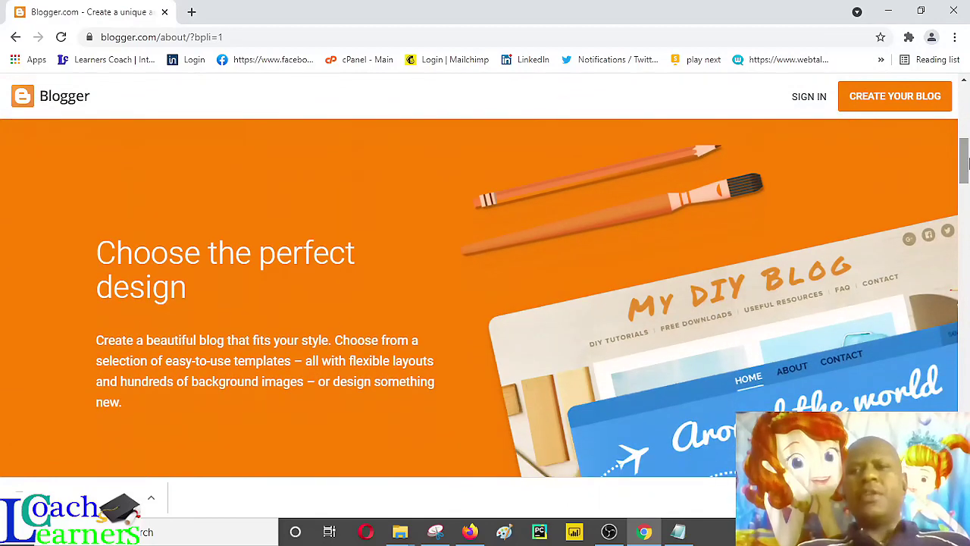
{"action": "left_click_drag", "start_coordinate": [967, 162], "coordinate": [965, 213]}
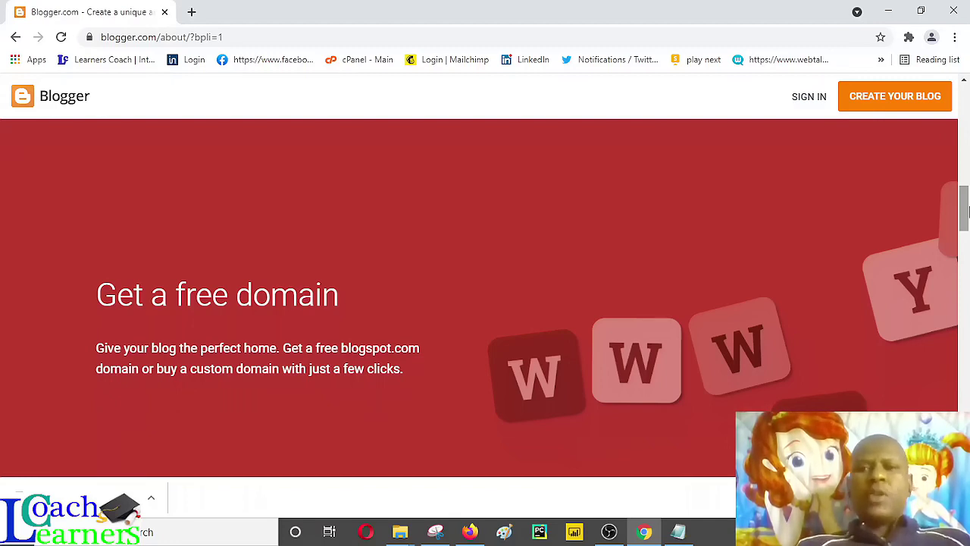
- Scroll through the 'Earn money' and 'Hang onto your memories' sections, then back to the top
{"action": "left_click_drag", "start_coordinate": [964, 215], "coordinate": [964, 265]}
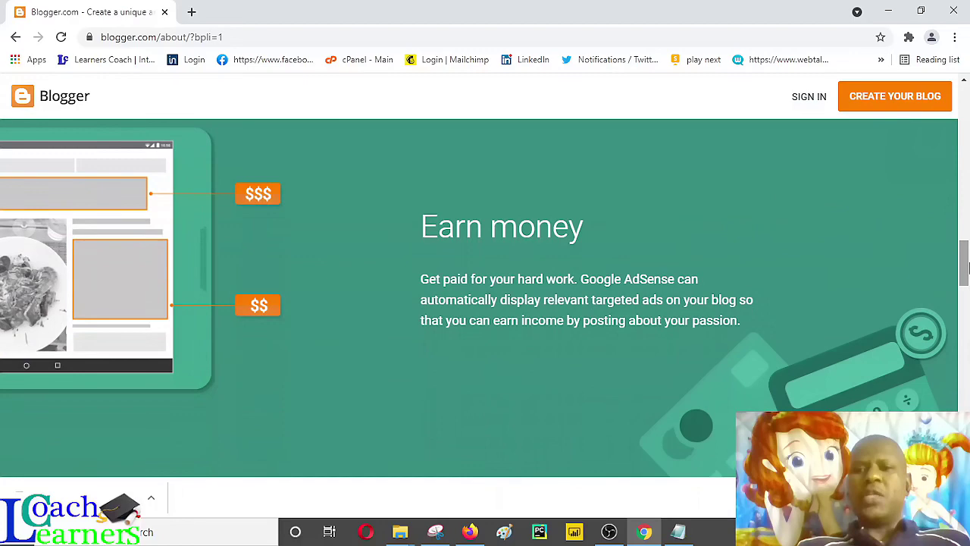
{"action": "left_click_drag", "start_coordinate": [965, 265], "coordinate": [964, 365]}
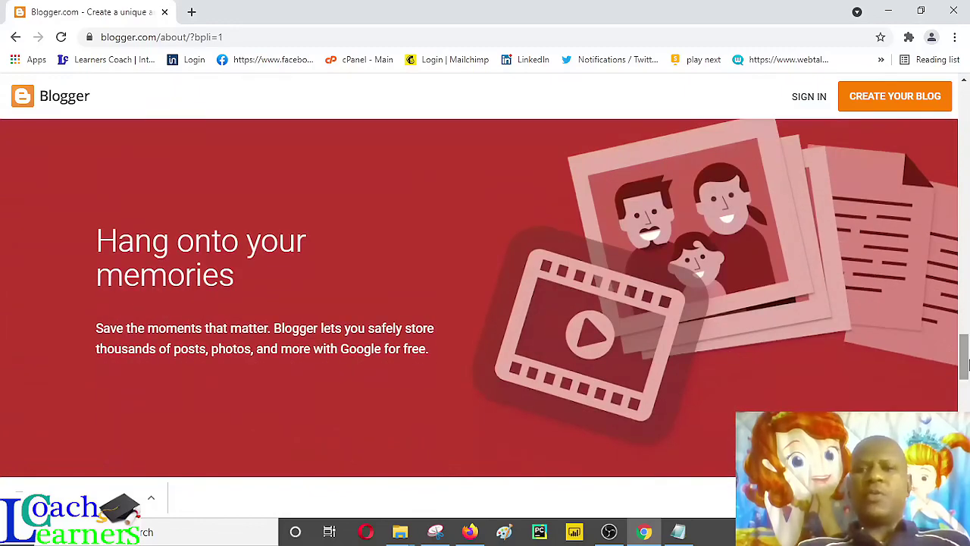
{"action": "left_click_drag", "start_coordinate": [965, 363], "coordinate": [965, 106]}
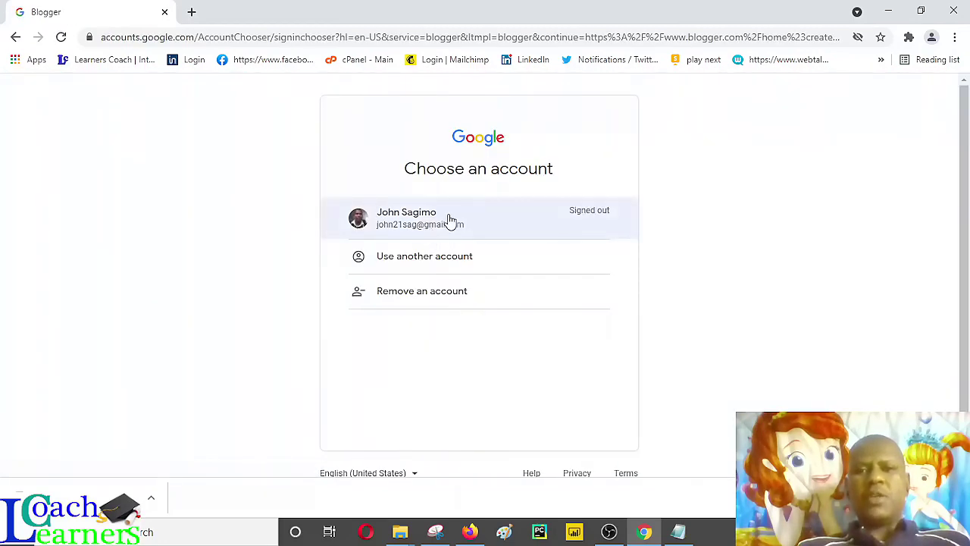
- Pick the saved Google account and submit the account password
{"action": "left_click", "coordinate": [447, 219]}
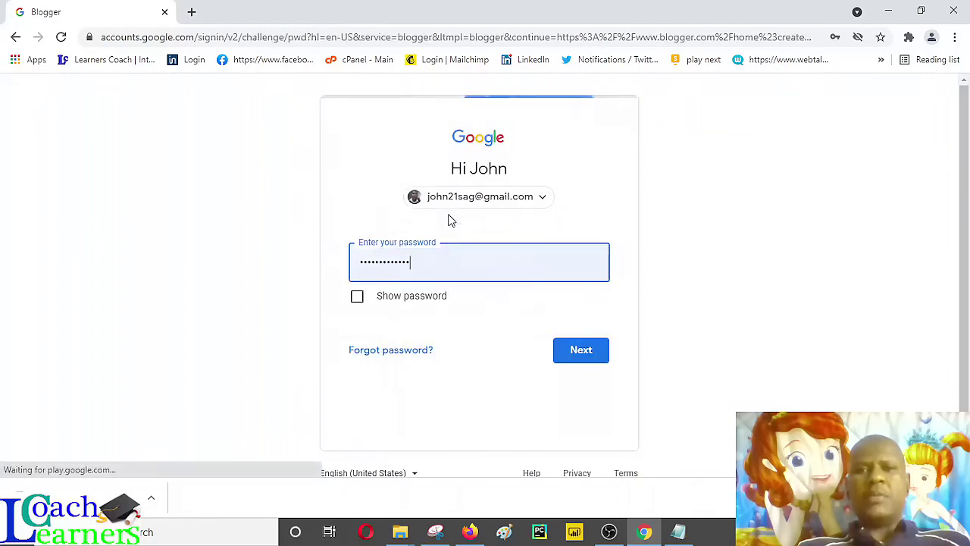
{"action": "left_click", "coordinate": [572, 354]}
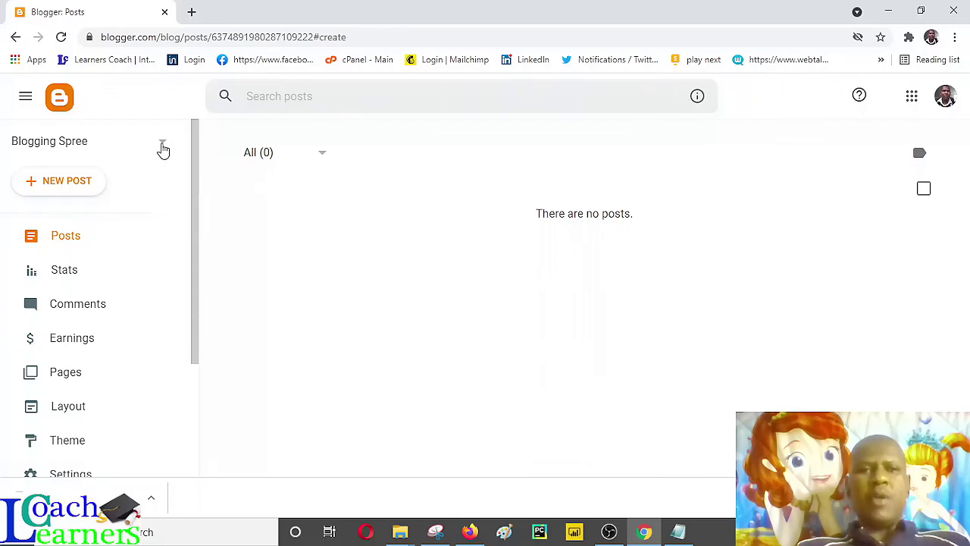
- Create a new blog from the blog list titled 'Blogging in Kenya Using Blogger'
{"action": "left_click", "coordinate": [167, 144]}
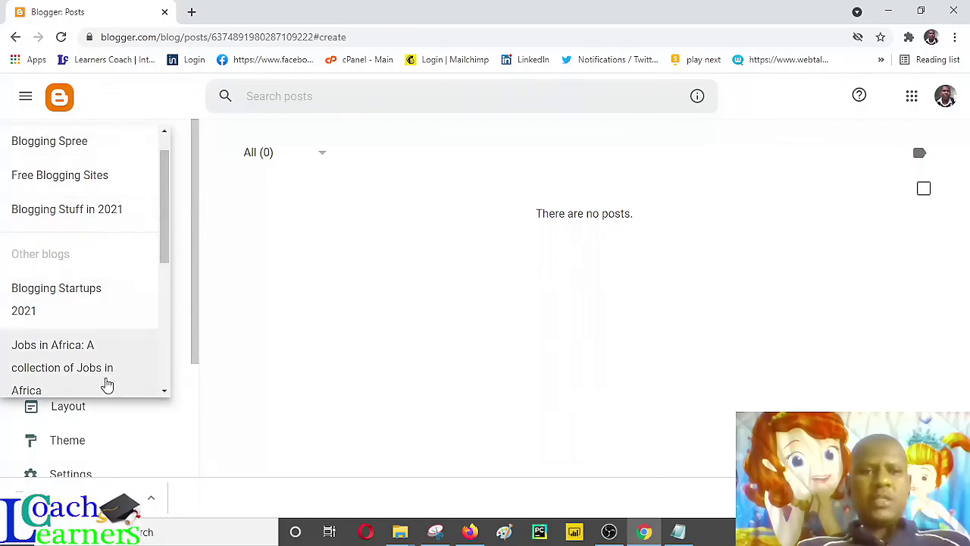
{"action": "left_click_drag", "start_coordinate": [167, 240], "coordinate": [152, 377]}
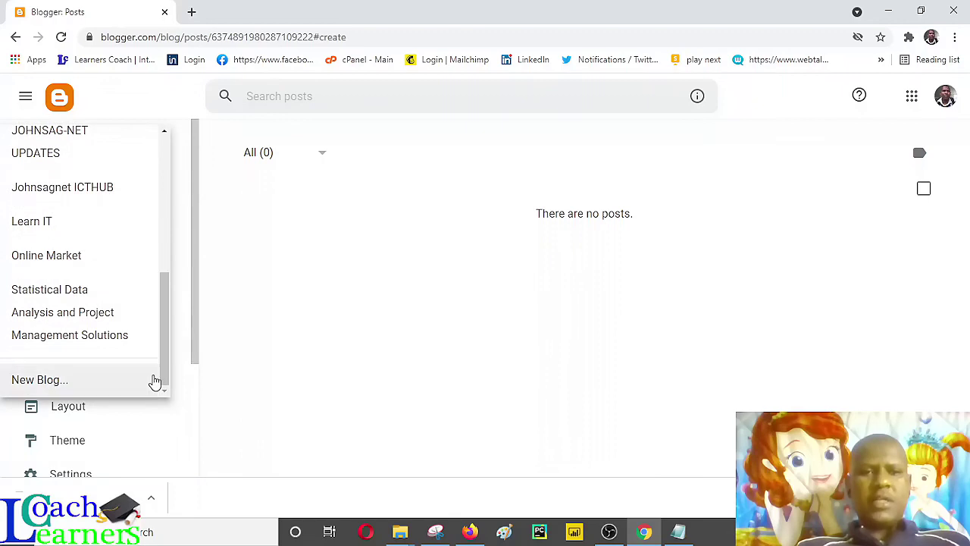
{"action": "left_click", "coordinate": [40, 380]}
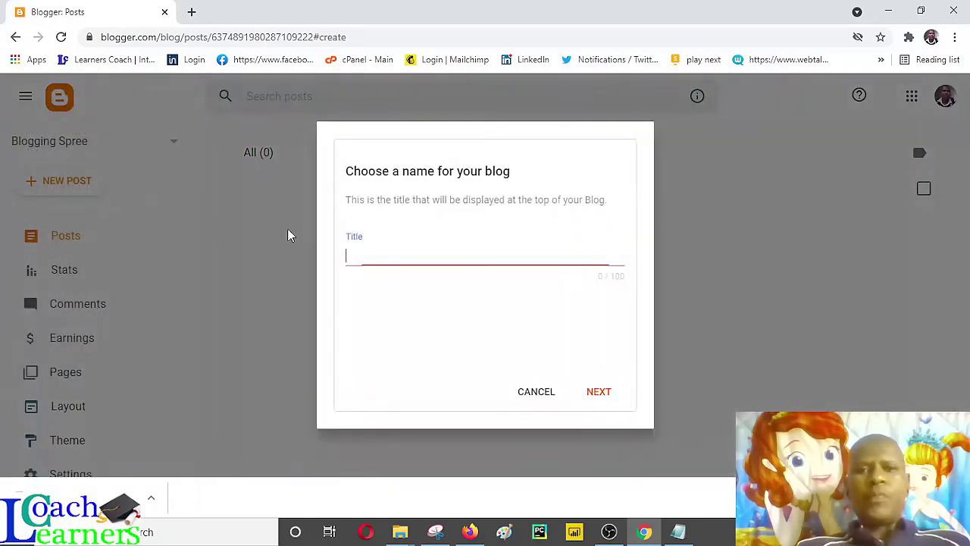
{"action": "left_click_drag", "start_coordinate": [429, 145], "coordinate": [391, 115]}
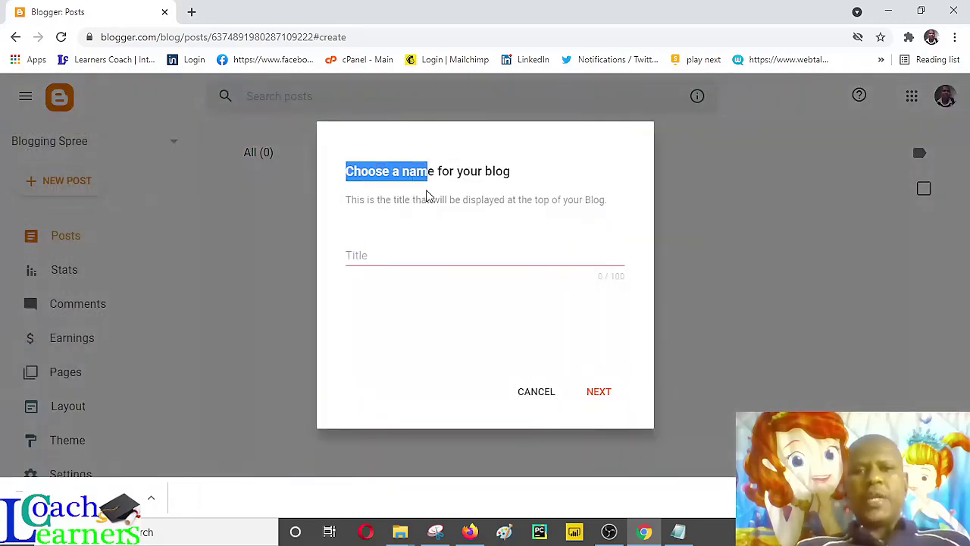
{"action": "left_click", "coordinate": [410, 248]}
{"action": "type", "text": "B"}
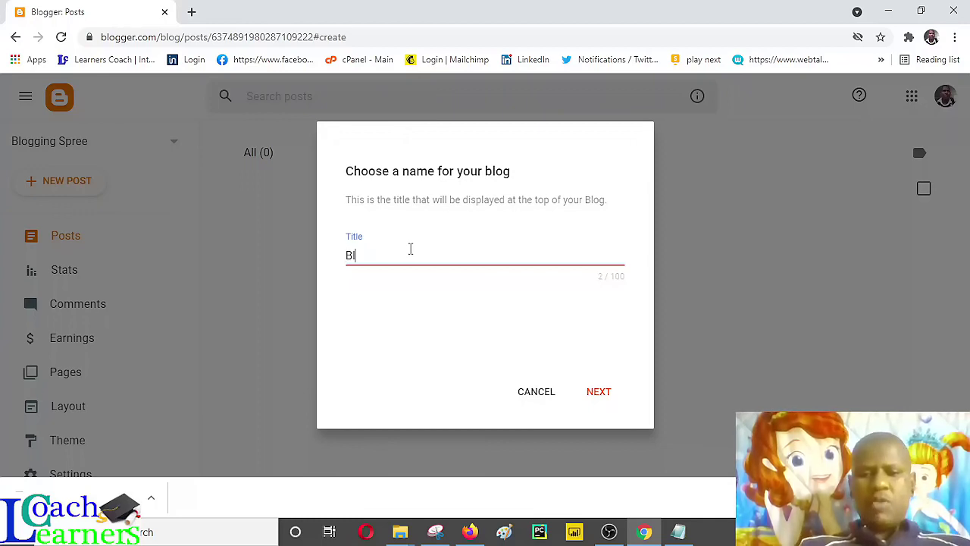
{"action": "type", "text": "logg"}
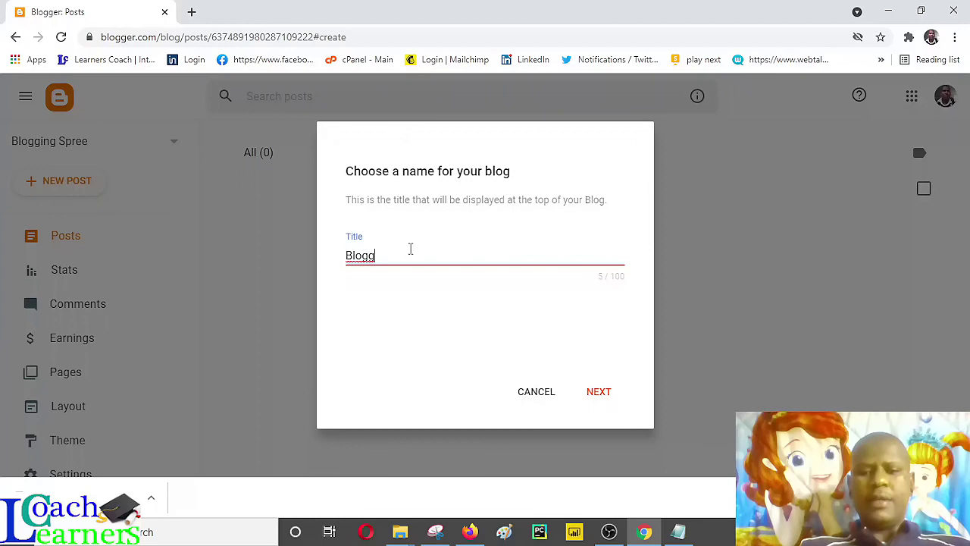
{"action": "type", "text": "ing in "}
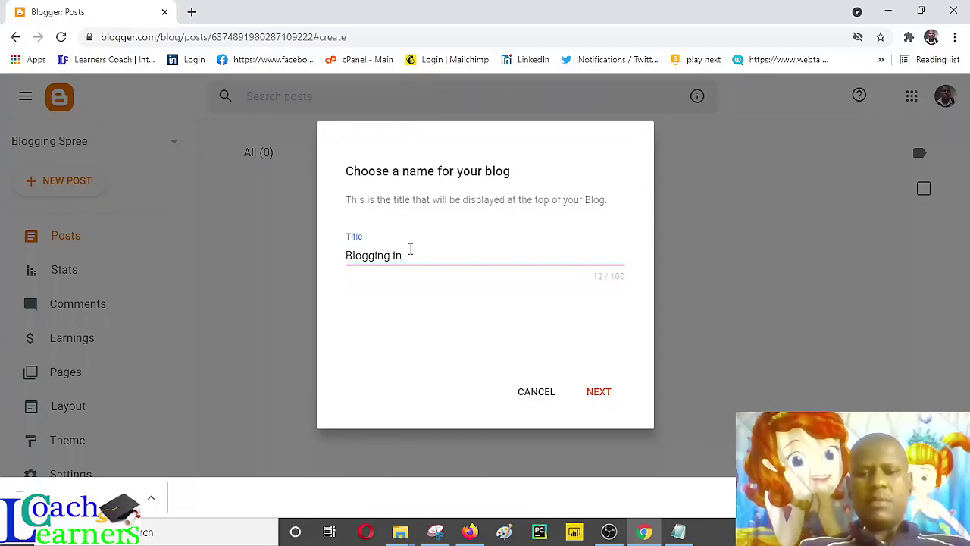
{"action": "type", "text": "Kenya"}
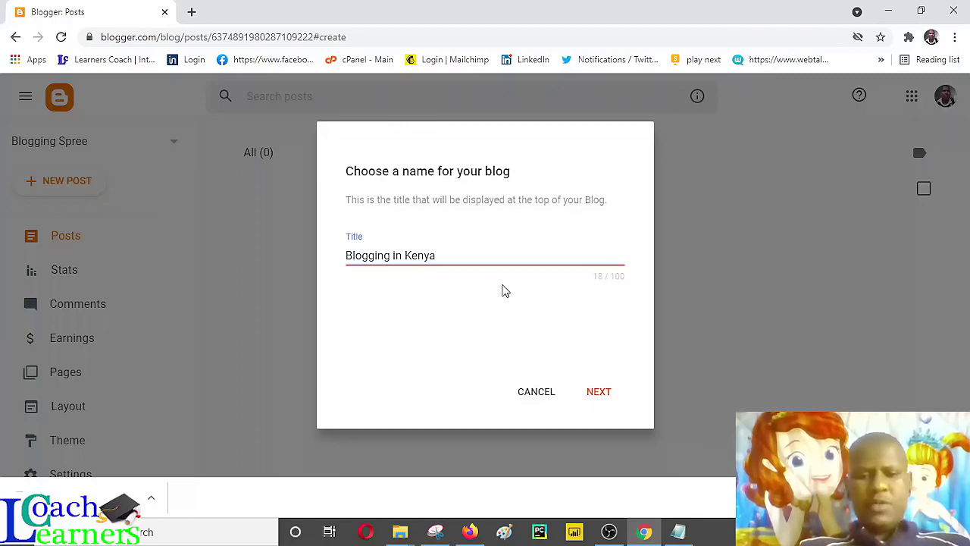
{"action": "type", "text": "Using "}
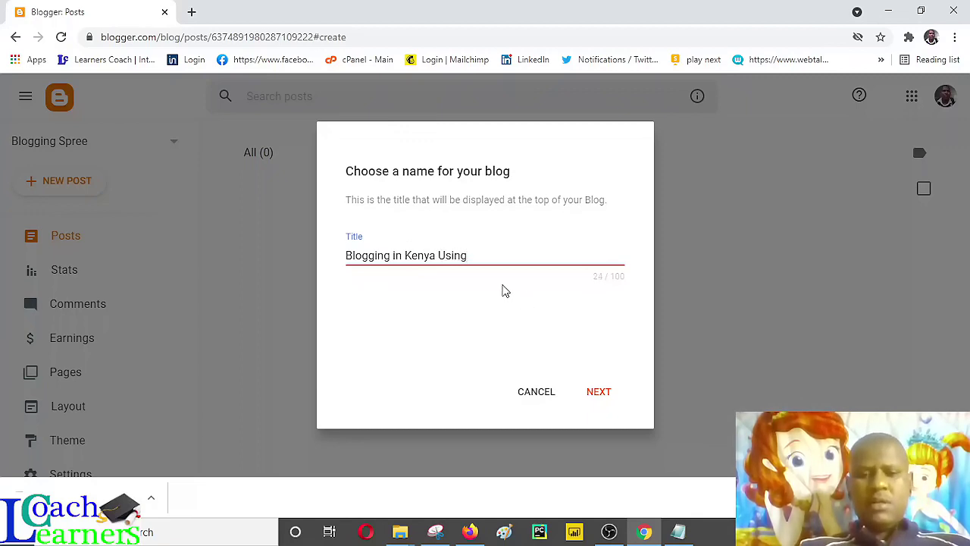
{"action": "type", "text": "Blogger"}
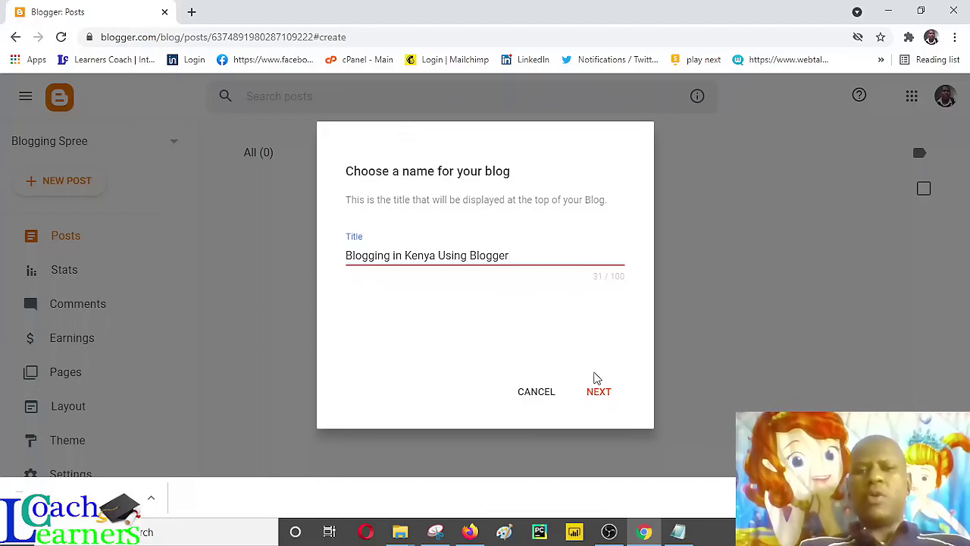
{"action": "left_click", "coordinate": [610, 399]}
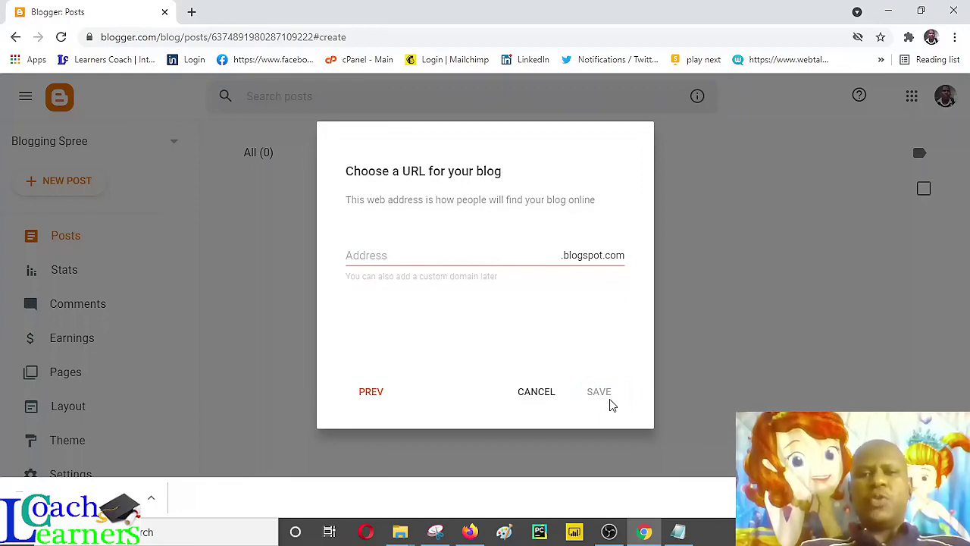
- Set the blog address to kenyabloggers2021.blogspot.com and save to create the blog
{"action": "left_click", "coordinate": [384, 259]}
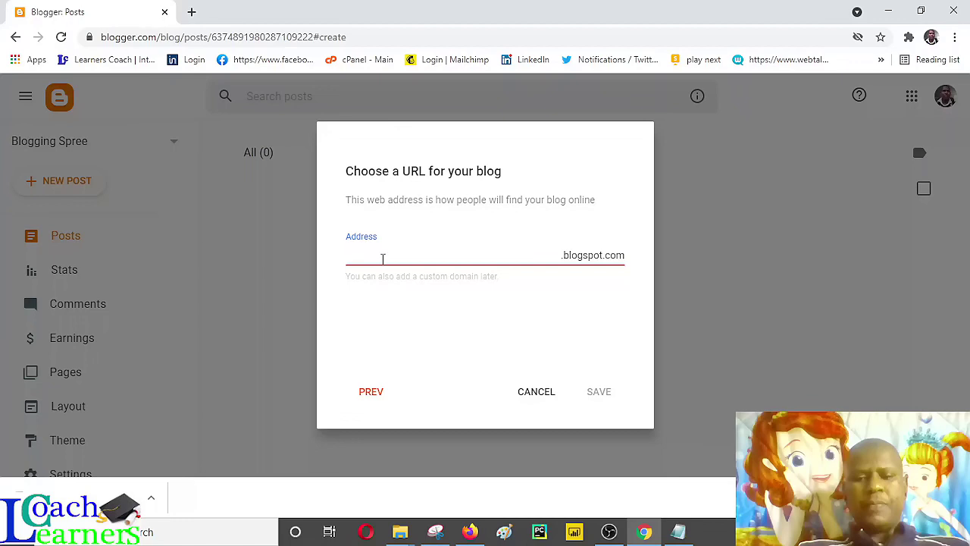
{"action": "type", "text": "kenyab"}
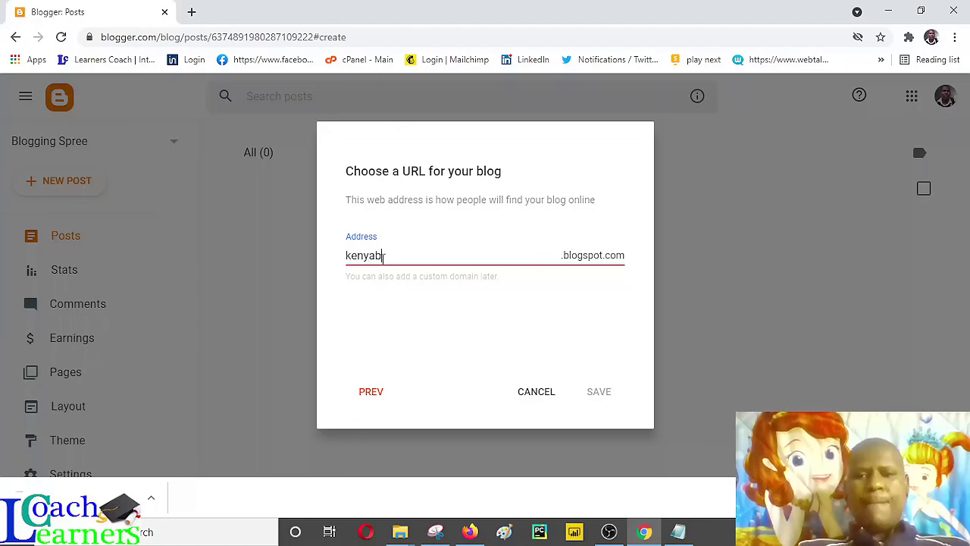
{"action": "type", "text": "logg"}
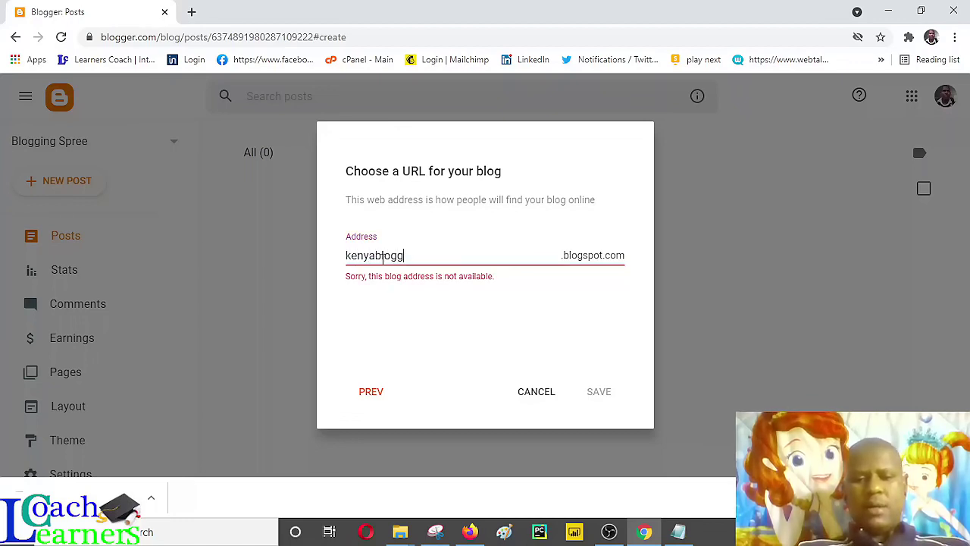
{"action": "type", "text": "ers"}
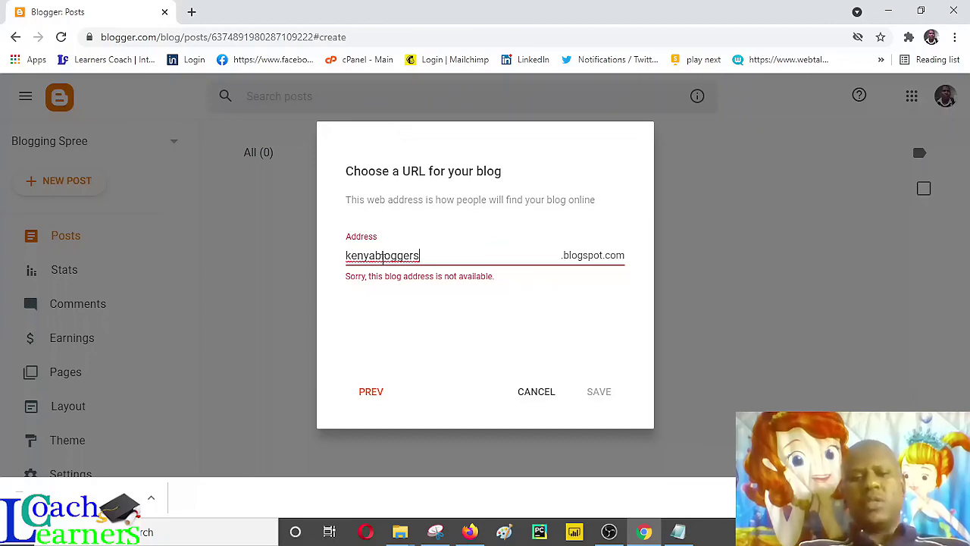
{"action": "type", "text": "2012"}
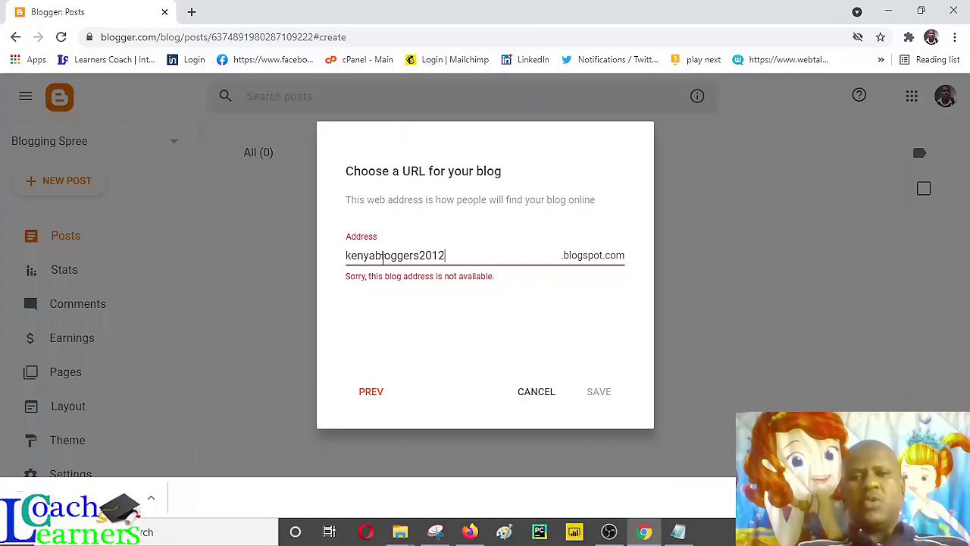
{"action": "key", "text": "BackSpace"}
{"action": "key", "text": "BackSpace"}
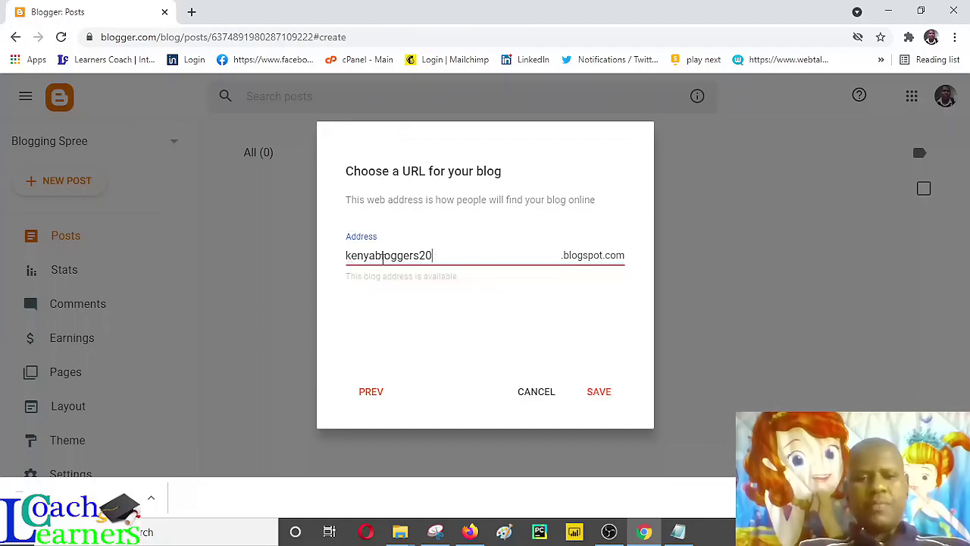
{"action": "type", "text": "21"}
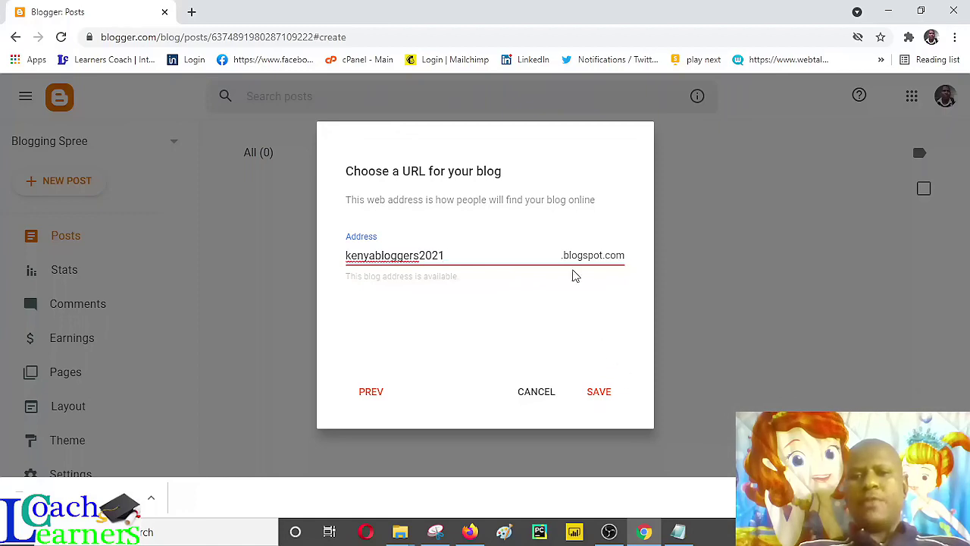
{"action": "left_click", "coordinate": [633, 372]}
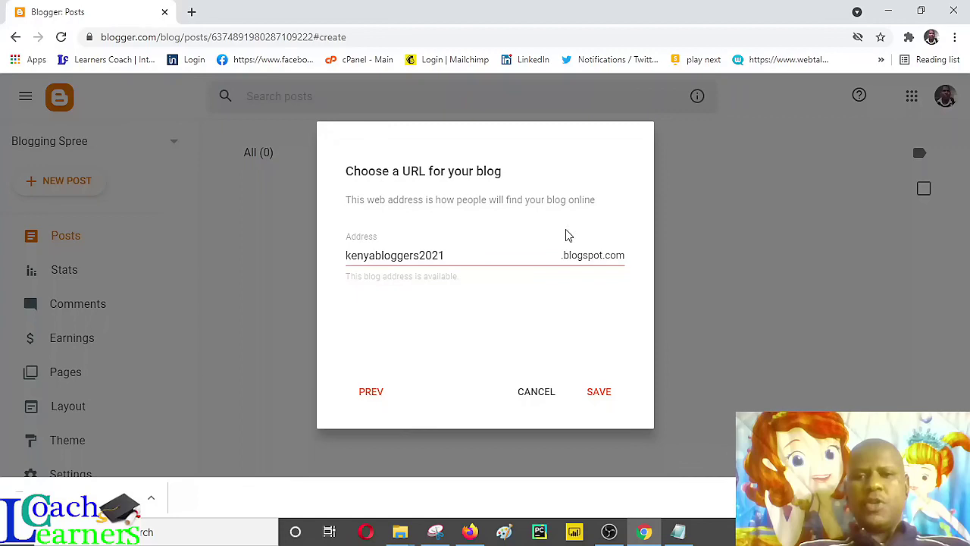
{"action": "left_click", "coordinate": [616, 403]}
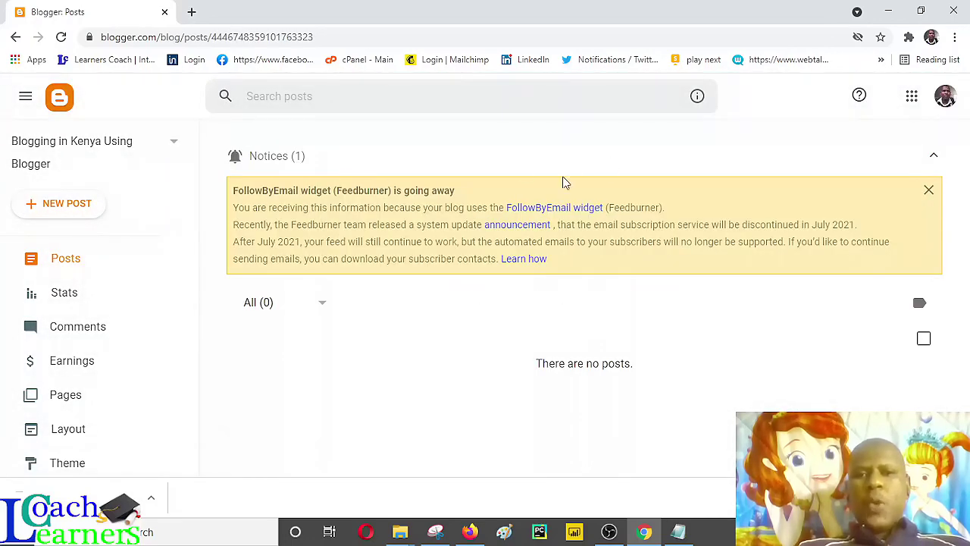
- Dismiss the FollowByEmail notice and go to the blog's Settings page
{"action": "left_click", "coordinate": [929, 191]}
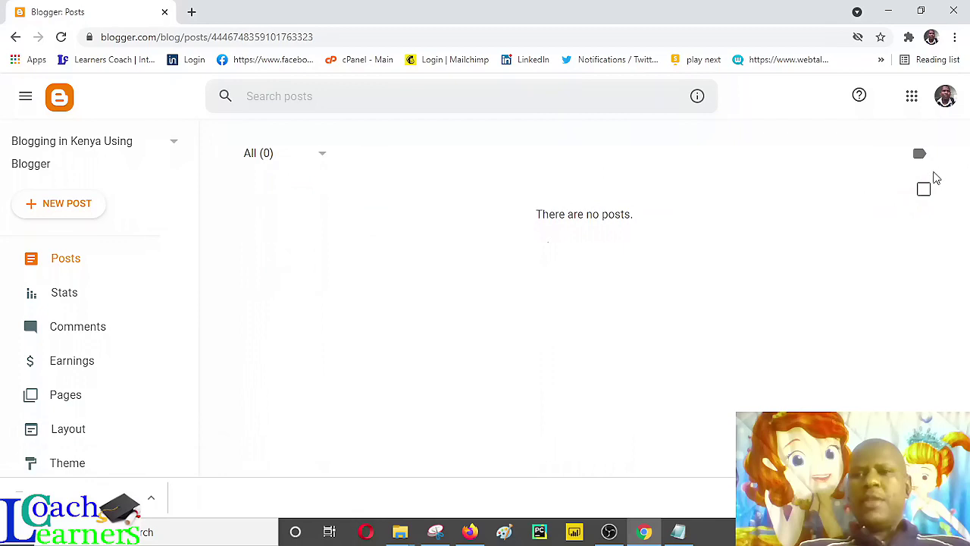
{"action": "mouse_move", "coordinate": [99, 288]}
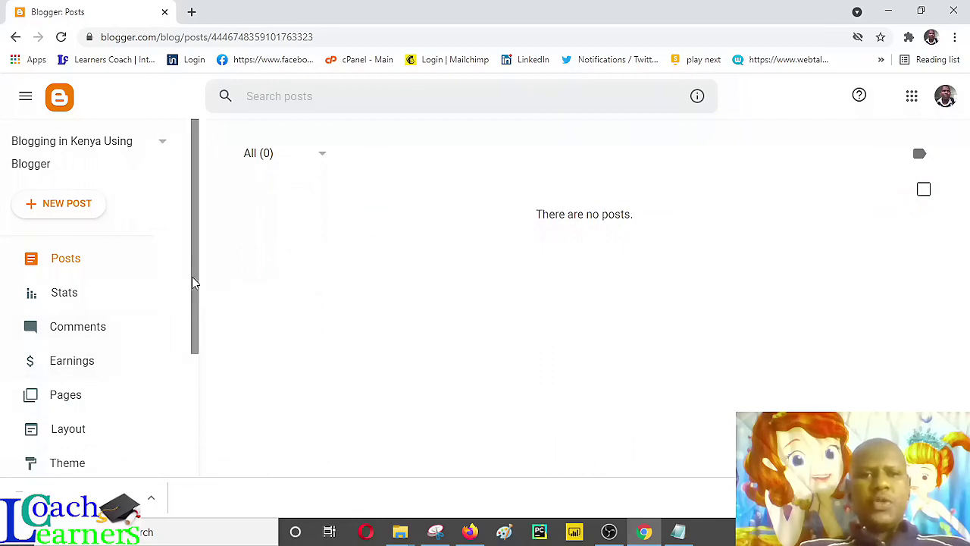
{"action": "mouse_move", "coordinate": [194, 281]}
{"action": "left_mouse_down"}
{"action": "mouse_move", "coordinate": [200, 394]}
{"action": "mouse_move", "coordinate": [198, 247]}
{"action": "left_mouse_up"}
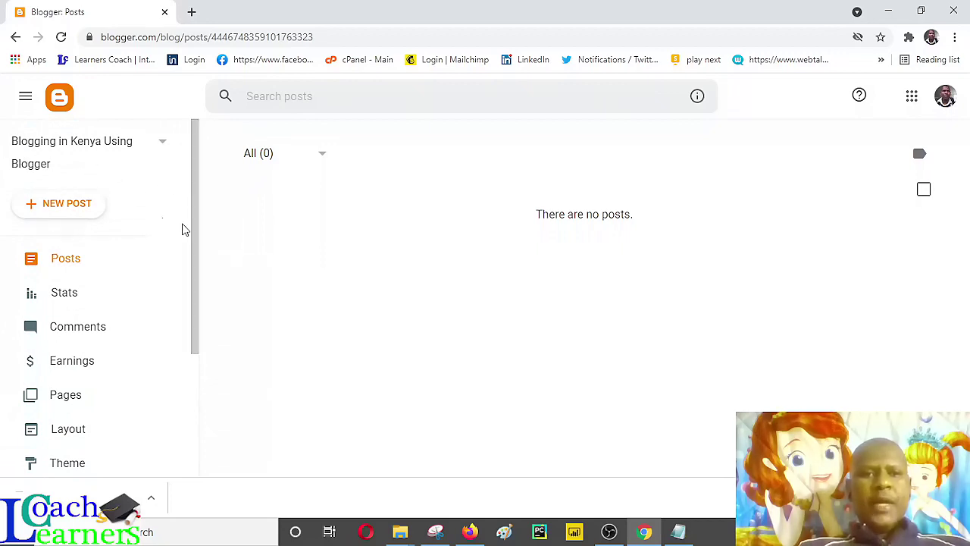
{"action": "mouse_move", "coordinate": [199, 231]}
{"action": "left_mouse_down"}
{"action": "mouse_move", "coordinate": [199, 281]}
{"action": "mouse_move", "coordinate": [189, 235]}
{"action": "mouse_move", "coordinate": [197, 288]}
{"action": "mouse_move", "coordinate": [189, 244]}
{"action": "left_mouse_up"}
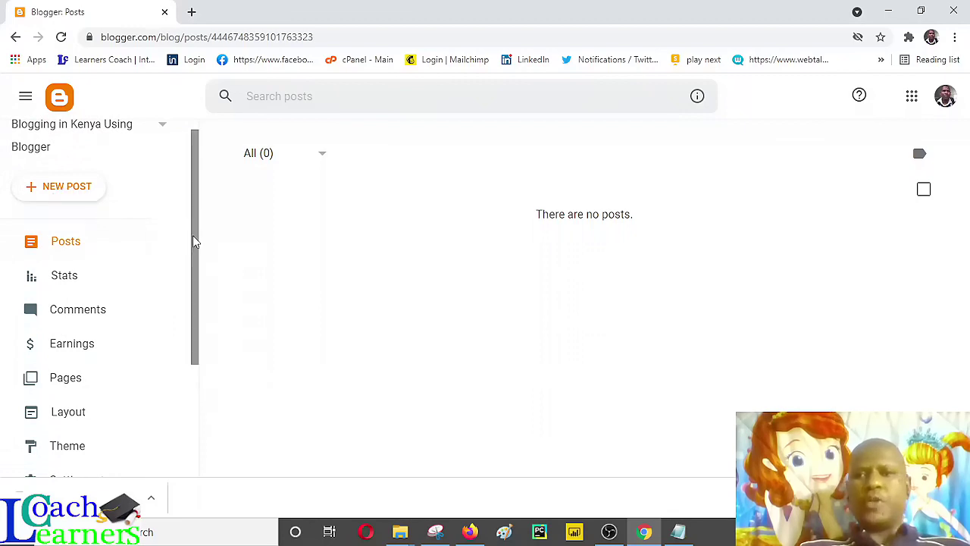
{"action": "left_click_drag", "start_coordinate": [194, 241], "coordinate": [200, 331]}
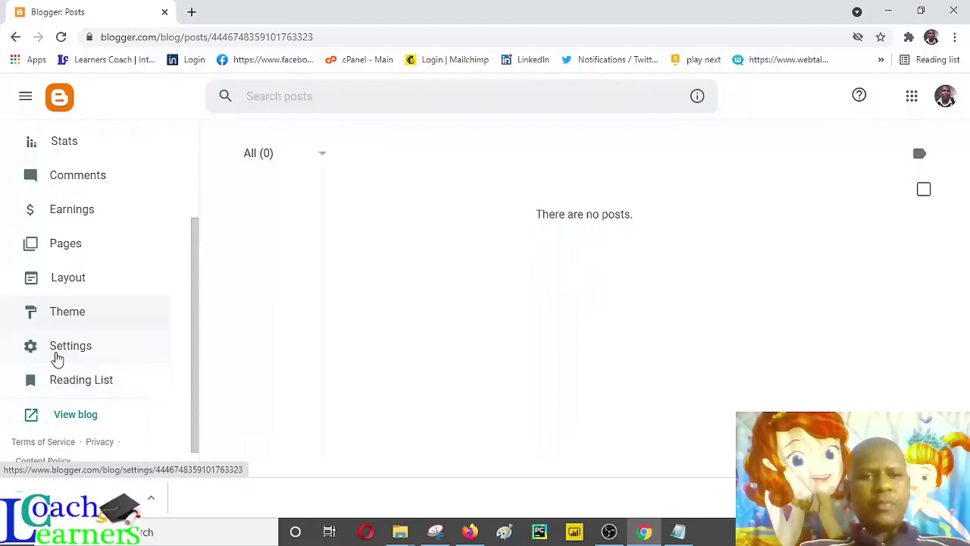
{"action": "left_click", "coordinate": [50, 350]}
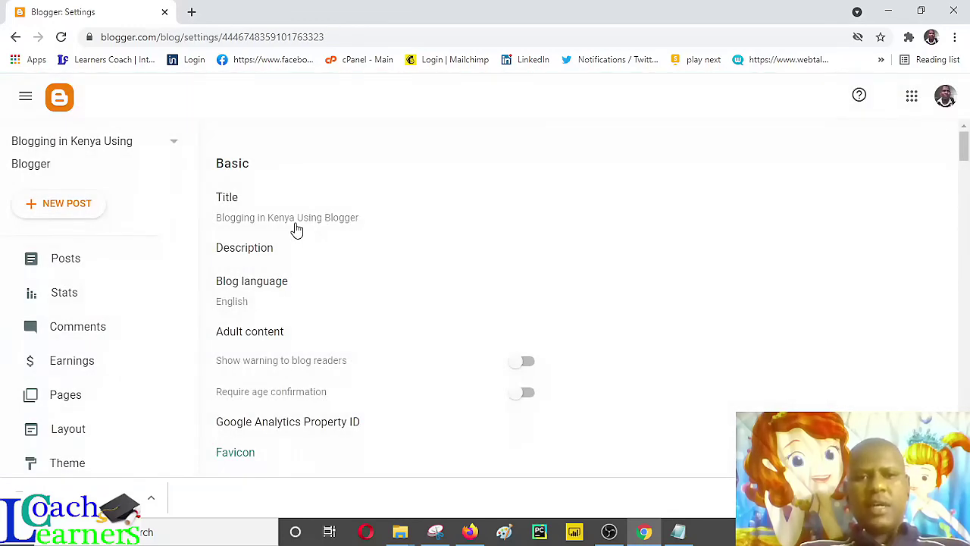
- Save the description 'Talking blogging in Kenya using google blogger', then scroll down the settings
{"action": "left_click", "coordinate": [261, 255]}
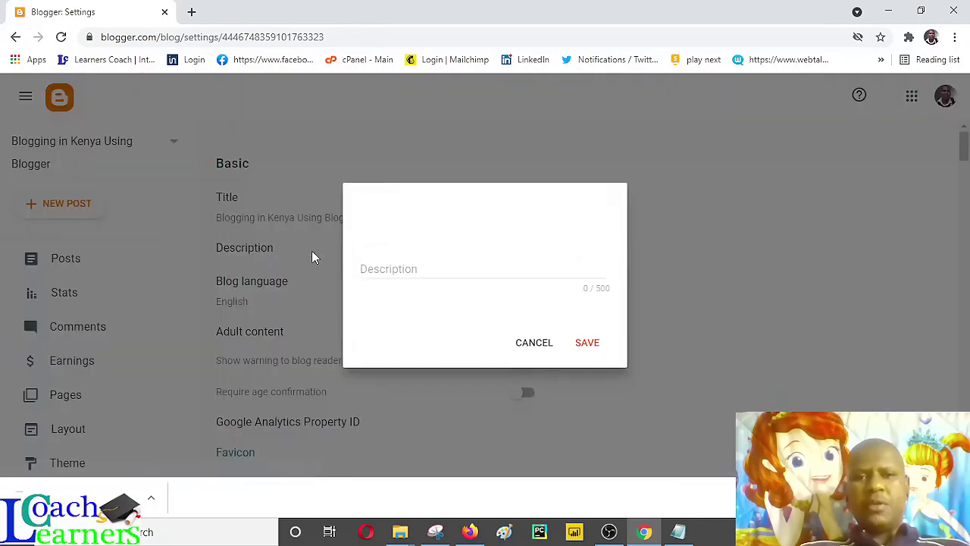
{"action": "left_click", "coordinate": [380, 261]}
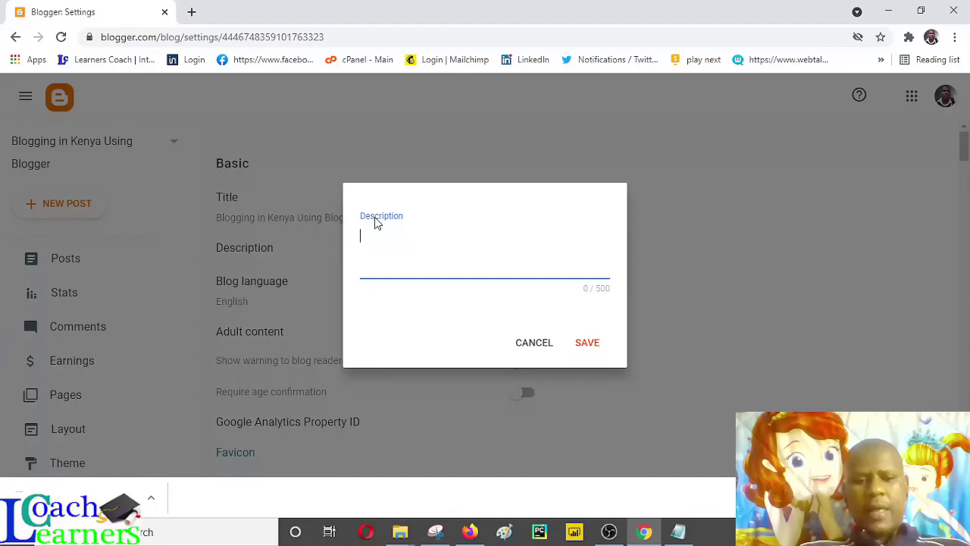
{"action": "type", "text": "Ta"}
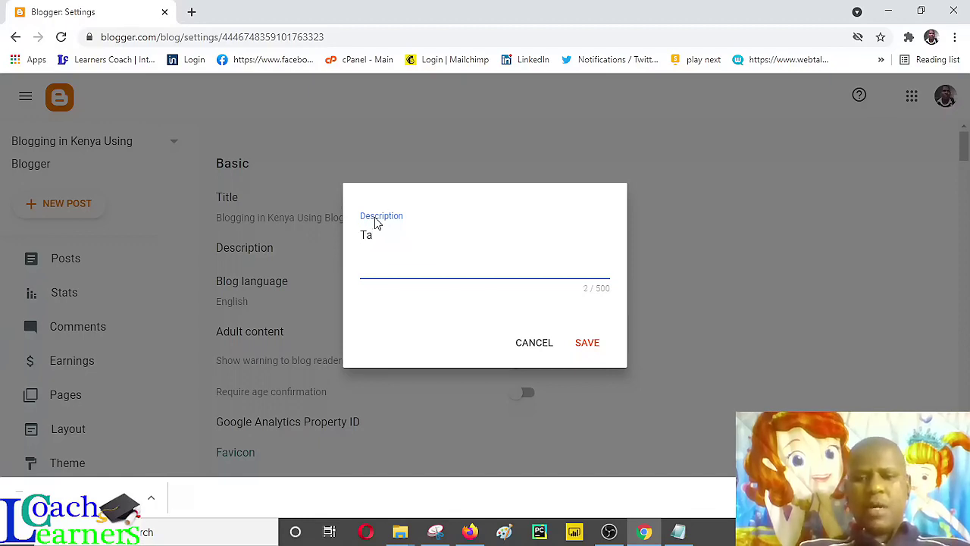
{"action": "type", "text": "lking b"}
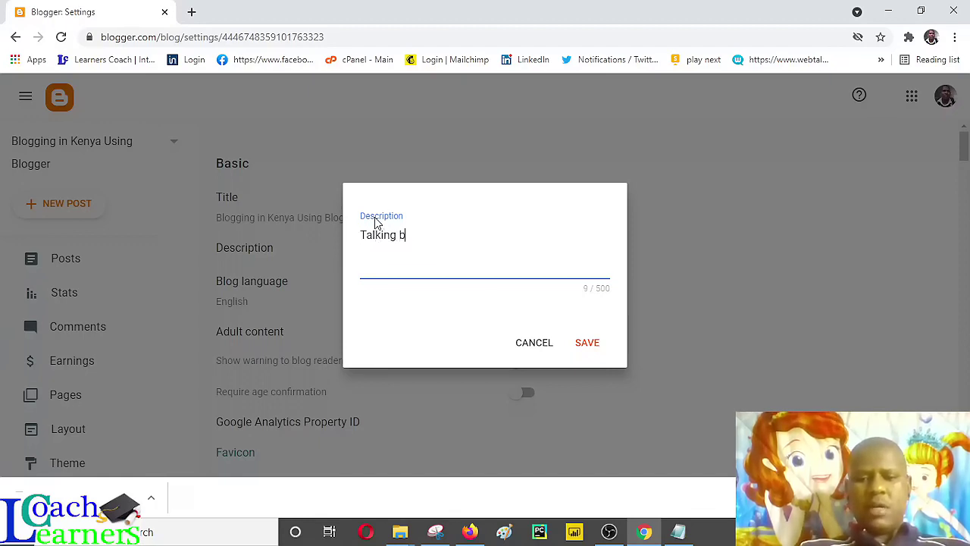
{"action": "type", "text": "loggi"}
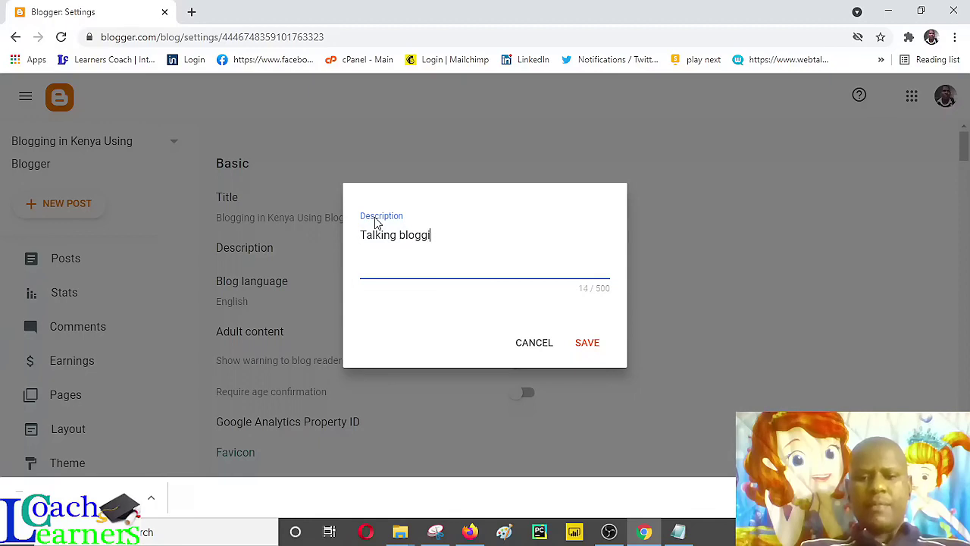
{"action": "type", "text": "ng in "}
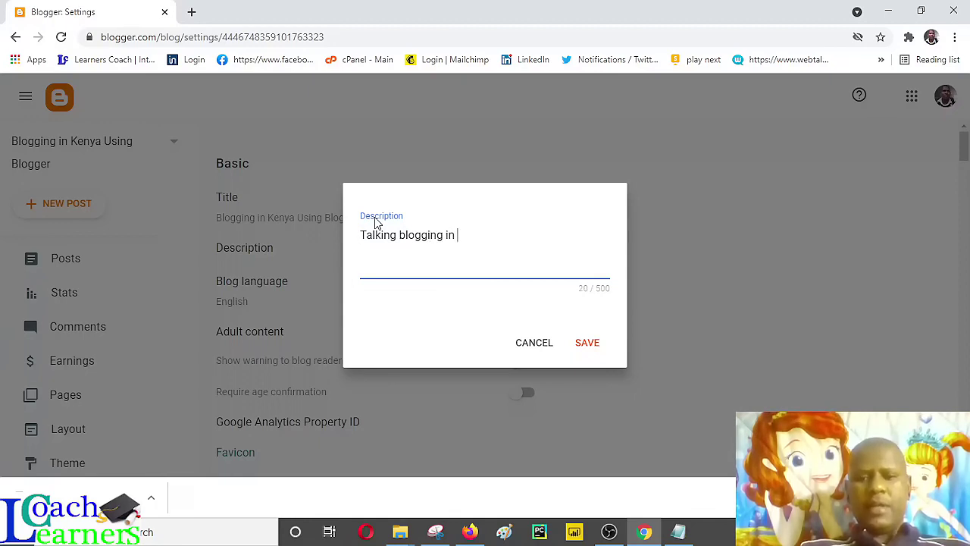
{"action": "type", "text": "Kenya using googl"}
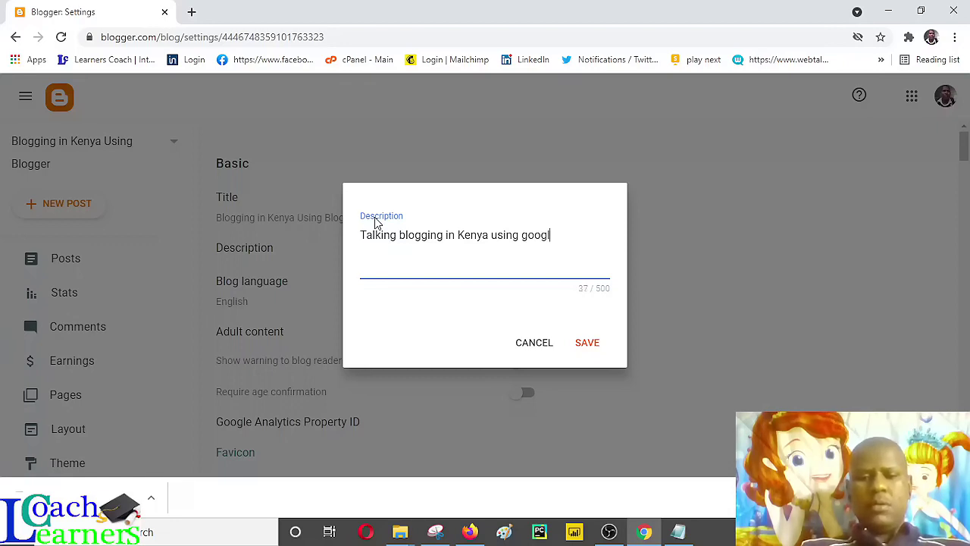
{"action": "type", "text": "e blog"}
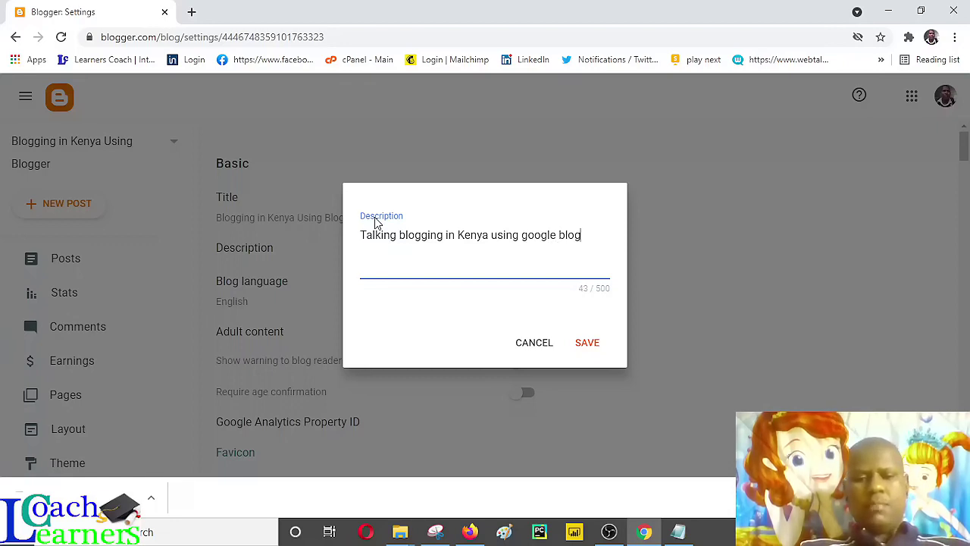
{"action": "type", "text": "ger"}
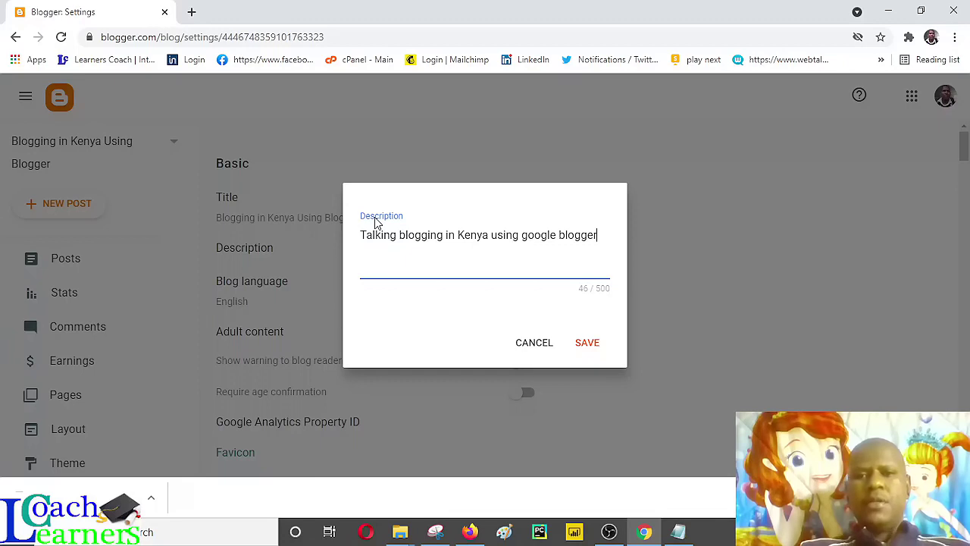
{"action": "left_click", "coordinate": [614, 359]}
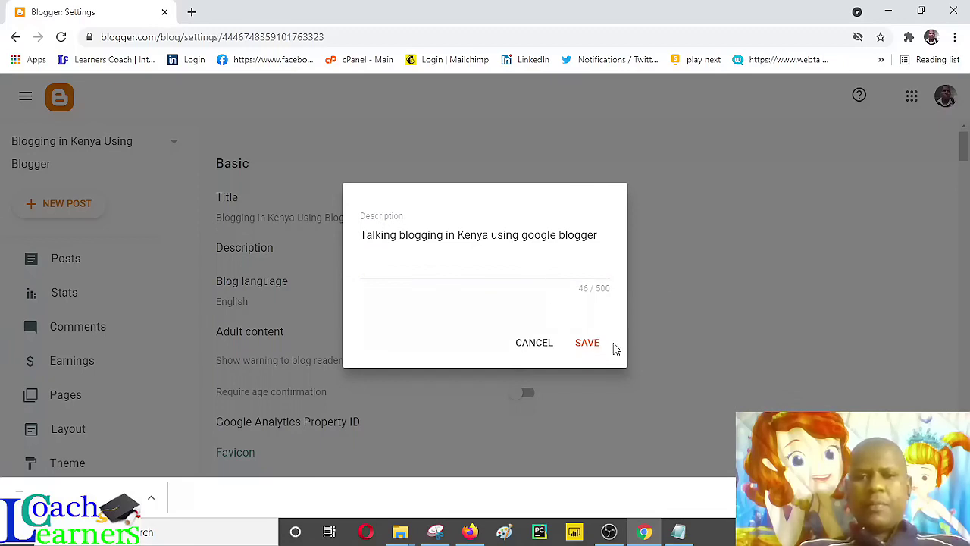
{"action": "left_click", "coordinate": [596, 356]}
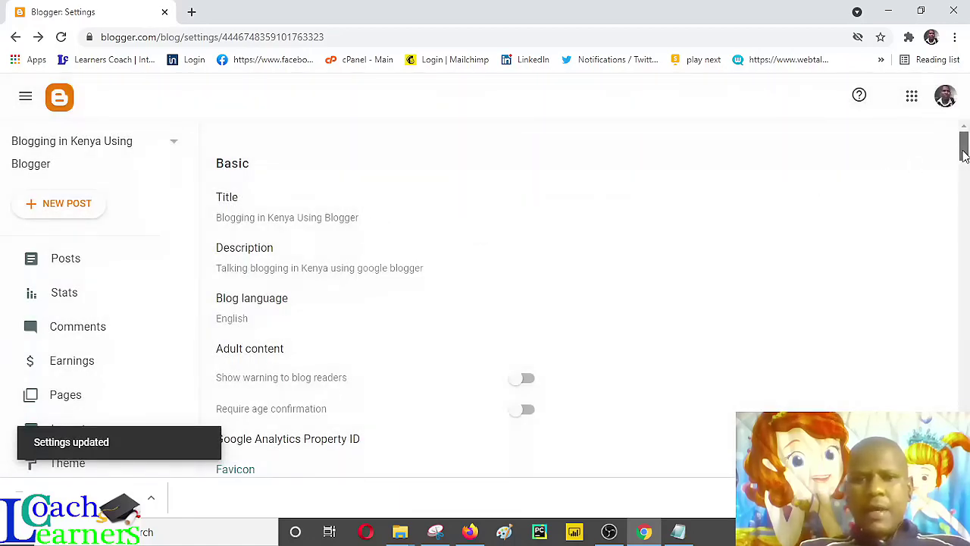
{"action": "left_click_drag", "start_coordinate": [964, 147], "coordinate": [964, 165]}
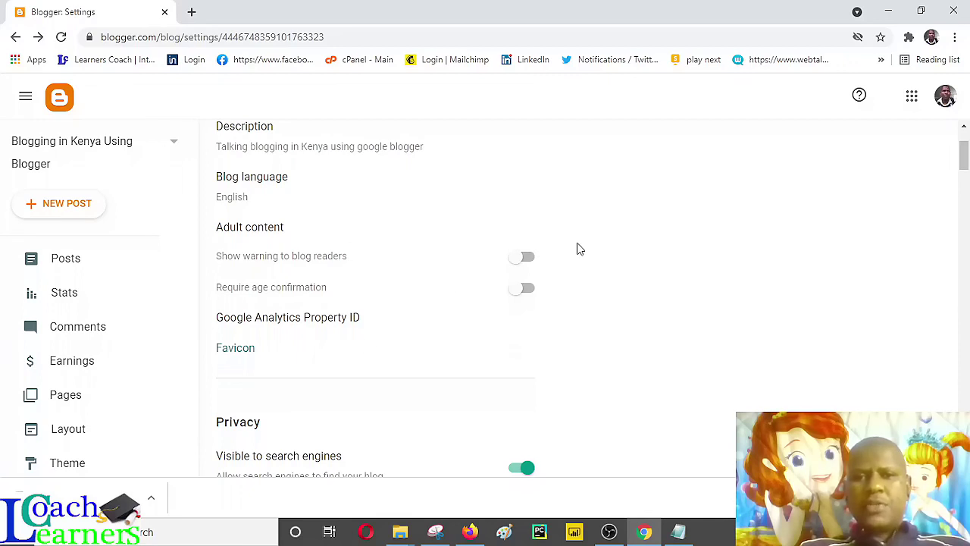
{"action": "mouse_move", "coordinate": [964, 158]}
{"action": "left_mouse_down"}
{"action": "mouse_move", "coordinate": [964, 277]}
{"action": "mouse_move", "coordinate": [964, 242]}
{"action": "left_mouse_up"}
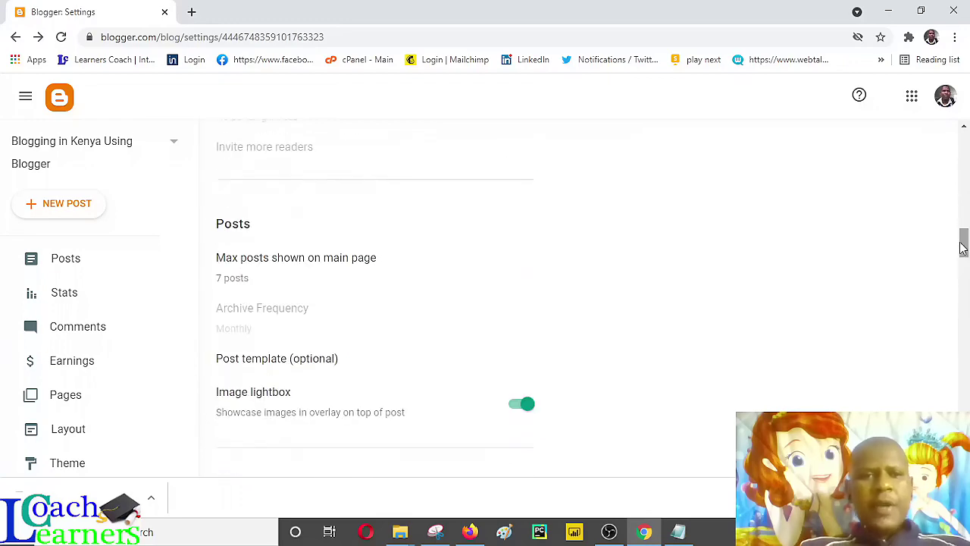
- Check Stats, which shows no views yet, then view Comments, showing zero comments
{"action": "left_click", "coordinate": [59, 299]}
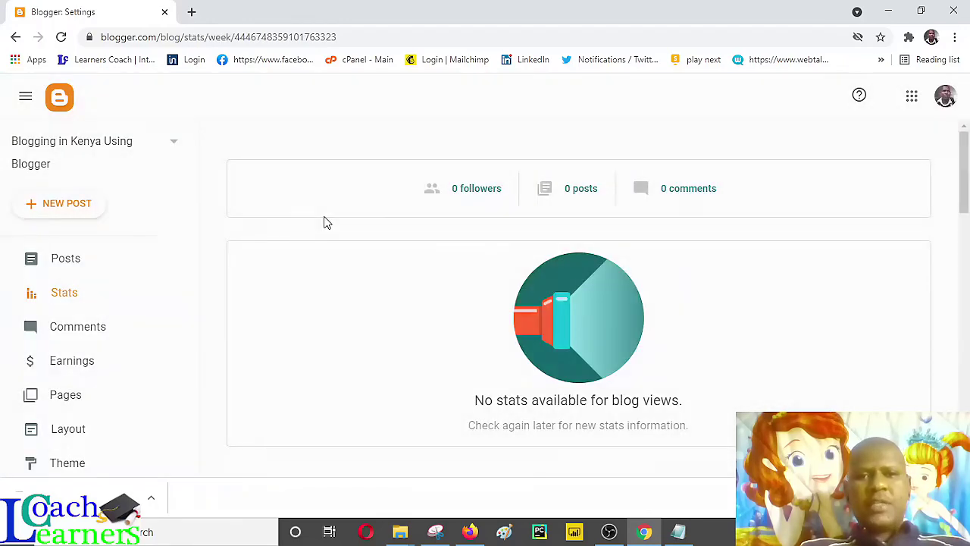
{"action": "mouse_move", "coordinate": [964, 183]}
{"action": "left_mouse_down"}
{"action": "mouse_move", "coordinate": [965, 310]}
{"action": "mouse_move", "coordinate": [965, 176]}
{"action": "left_mouse_up"}
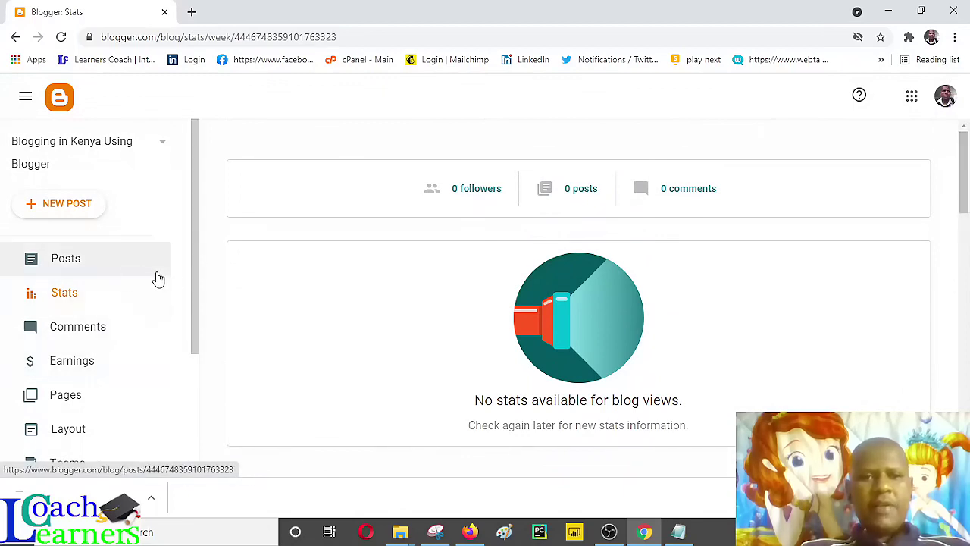
{"action": "left_click_drag", "start_coordinate": [199, 286], "coordinate": [190, 331]}
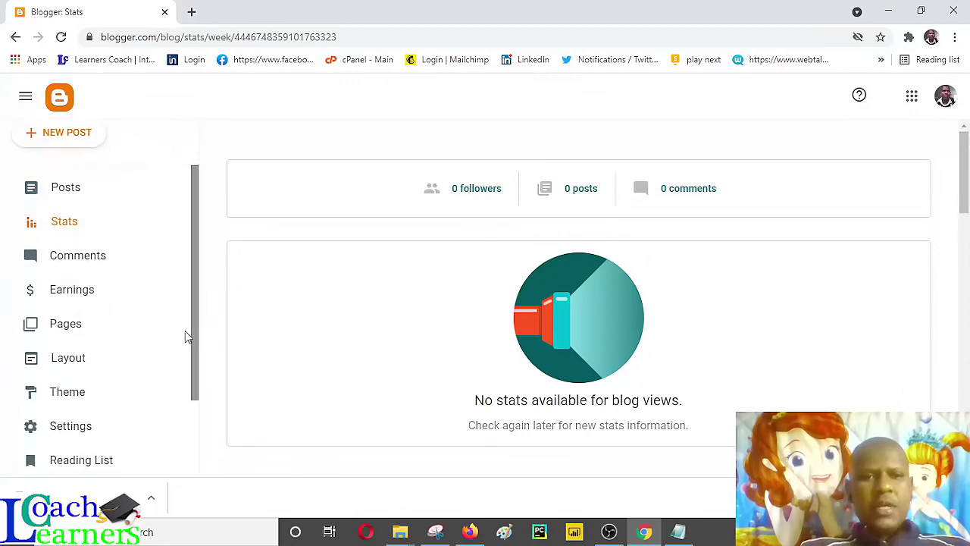
{"action": "left_click", "coordinate": [79, 259]}
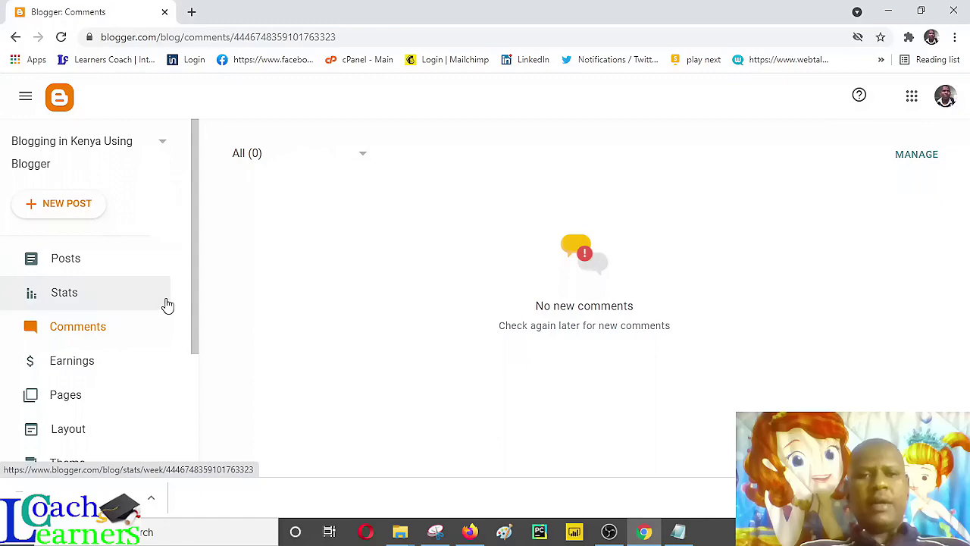
{"action": "scroll", "coordinate": [192, 310], "scroll_direction": "down", "scroll_amount": 1}
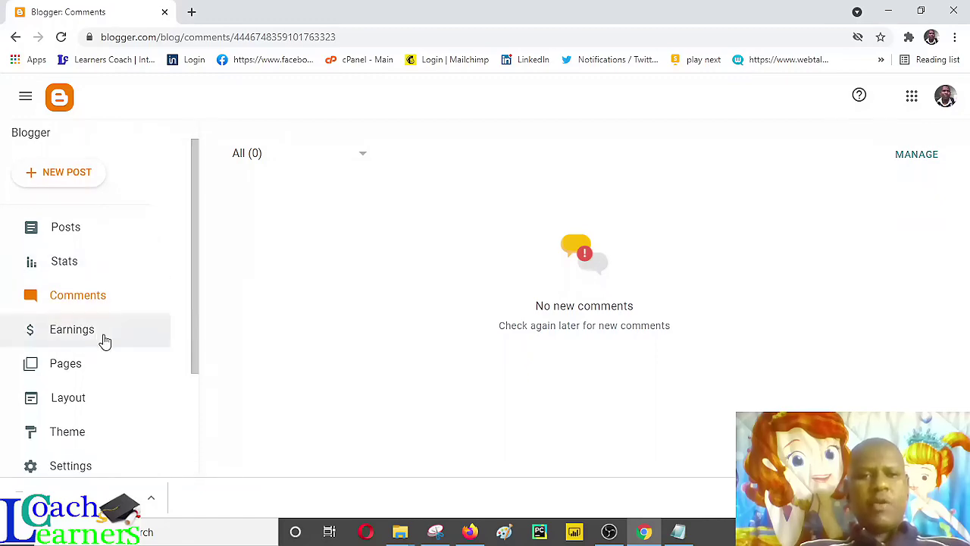
- Review the Earnings page's AdSense status cards and FAQ
{"action": "left_click", "coordinate": [76, 331]}
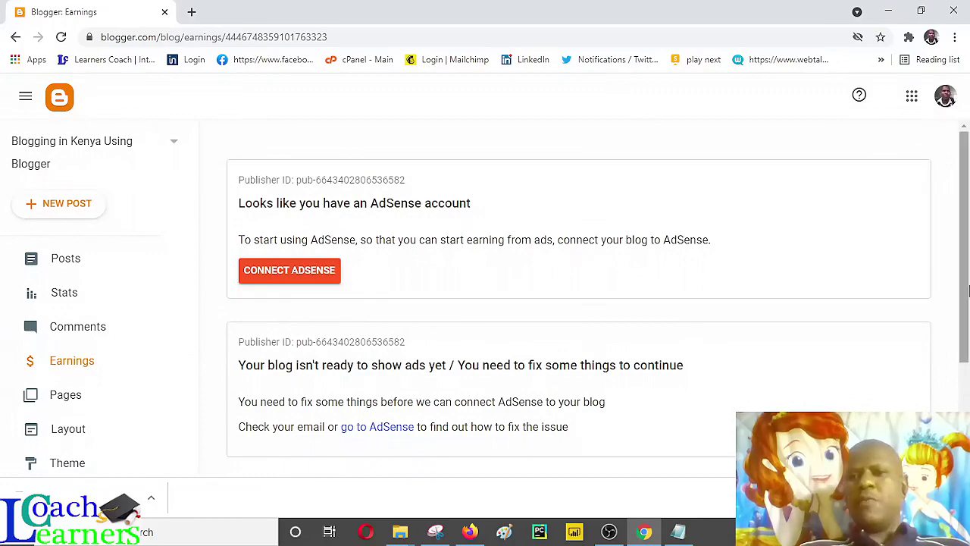
{"action": "mouse_move", "coordinate": [968, 280]}
{"action": "left_mouse_down"}
{"action": "mouse_move", "coordinate": [966, 317]}
{"action": "mouse_move", "coordinate": [966, 283]}
{"action": "left_mouse_up"}
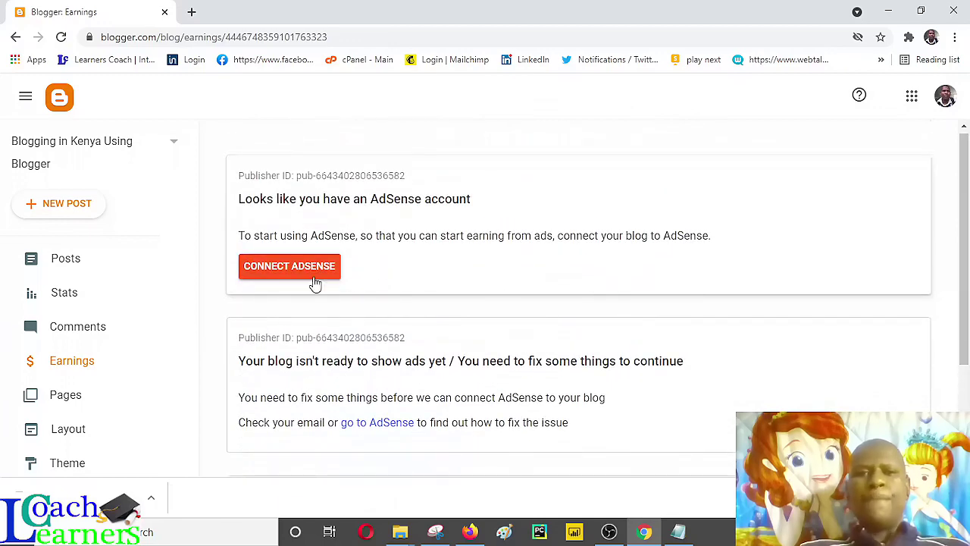
{"action": "left_click_drag", "start_coordinate": [966, 246], "coordinate": [967, 311]}
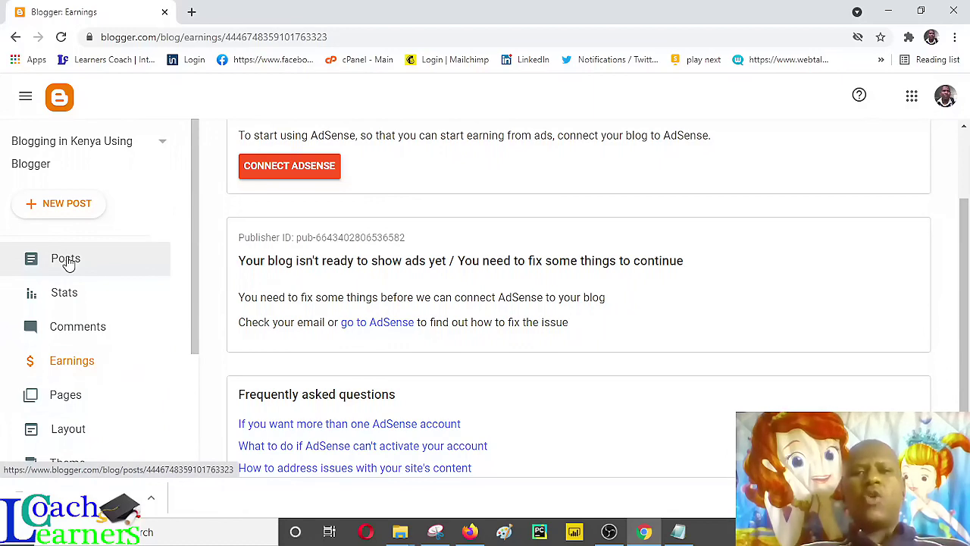
{"action": "scroll", "coordinate": [195, 296], "scroll_direction": "down", "scroll_amount": 1}
{"action": "left_click_drag", "start_coordinate": [195, 296], "coordinate": [200, 362]}
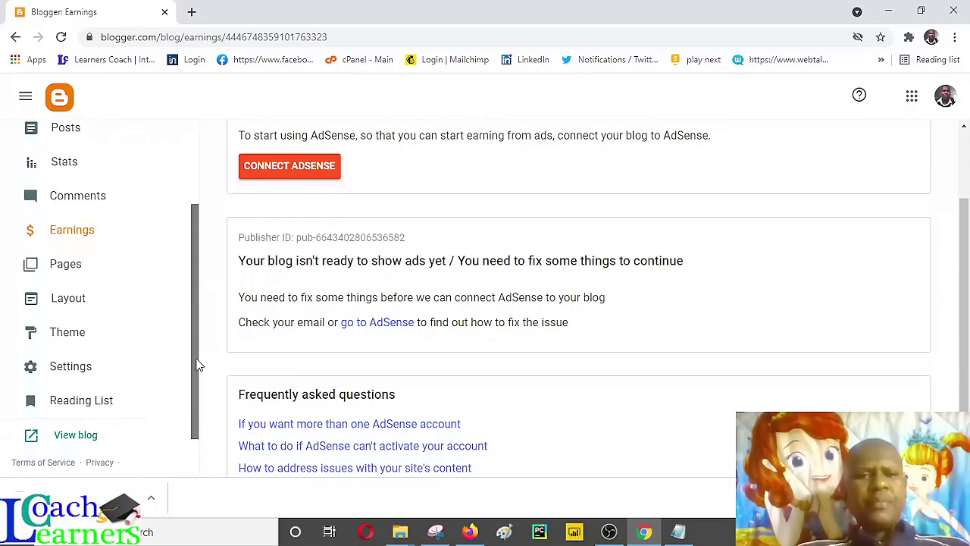
- Go to the Layout page and scroll down to Sidebar (Bottom)
{"action": "left_click", "coordinate": [65, 302]}
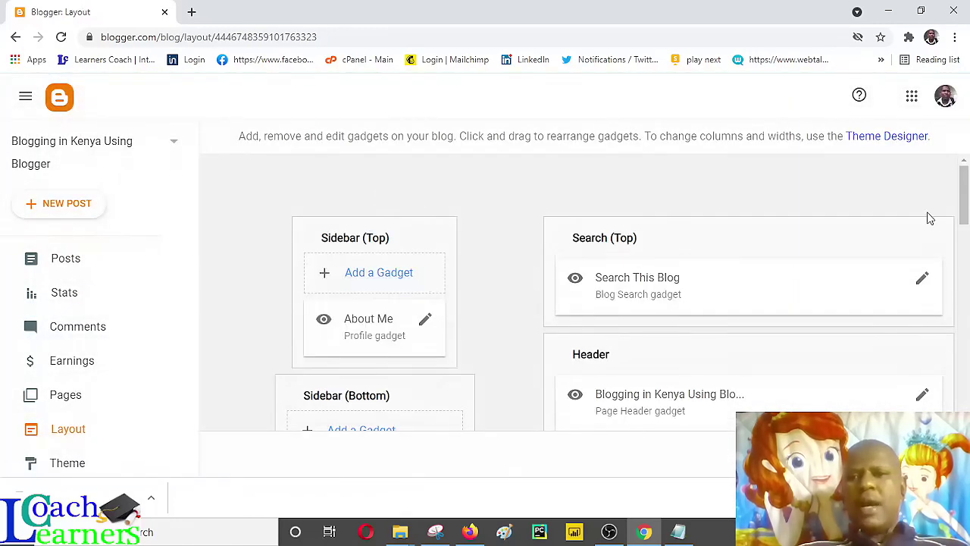
{"action": "left_click_drag", "start_coordinate": [967, 158], "coordinate": [966, 197]}
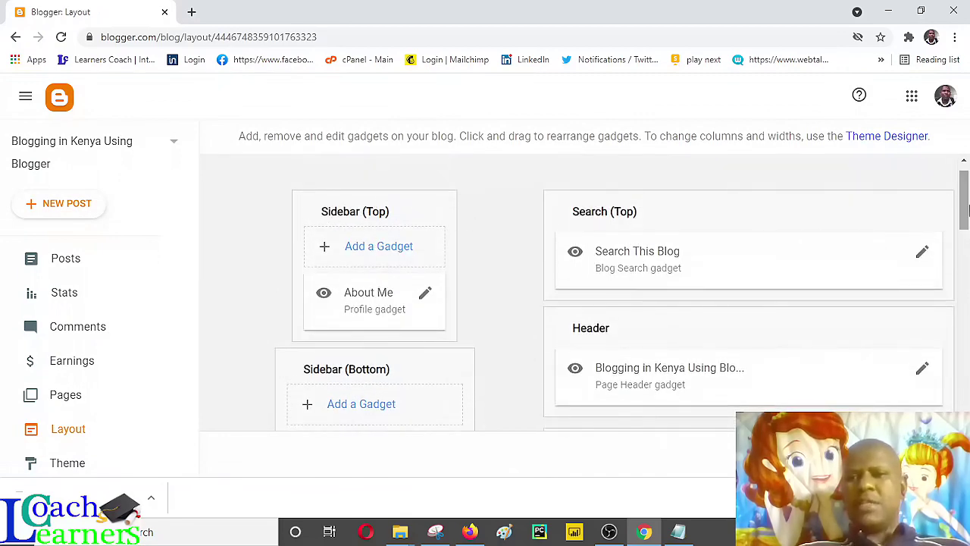
{"action": "mouse_move", "coordinate": [966, 201]}
{"action": "left_mouse_down"}
{"action": "mouse_move", "coordinate": [967, 330]}
{"action": "mouse_move", "coordinate": [962, 237]}
{"action": "mouse_move", "coordinate": [962, 250]}
{"action": "left_mouse_up"}
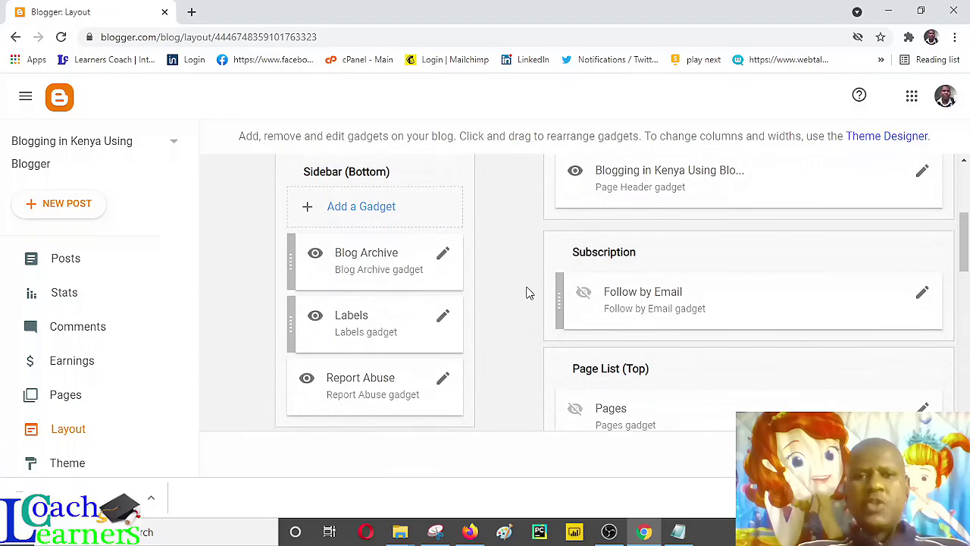
- Add a Followers gadget with its default title 'Followers' above Blog Archive
{"action": "left_click", "coordinate": [356, 219]}
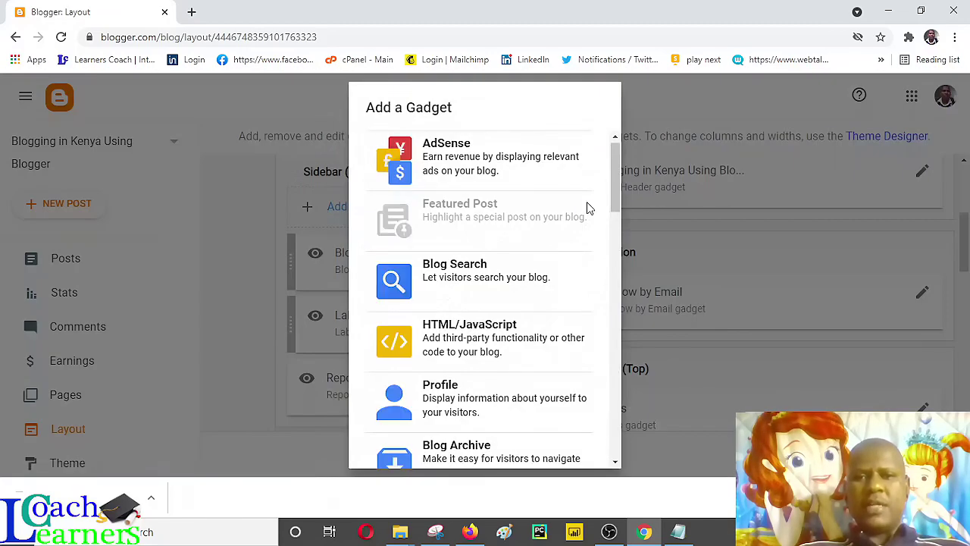
{"action": "mouse_move", "coordinate": [619, 190]}
{"action": "left_mouse_down"}
{"action": "mouse_move", "coordinate": [609, 418]}
{"action": "mouse_move", "coordinate": [601, 344]}
{"action": "mouse_move", "coordinate": [602, 376]}
{"action": "left_mouse_up"}
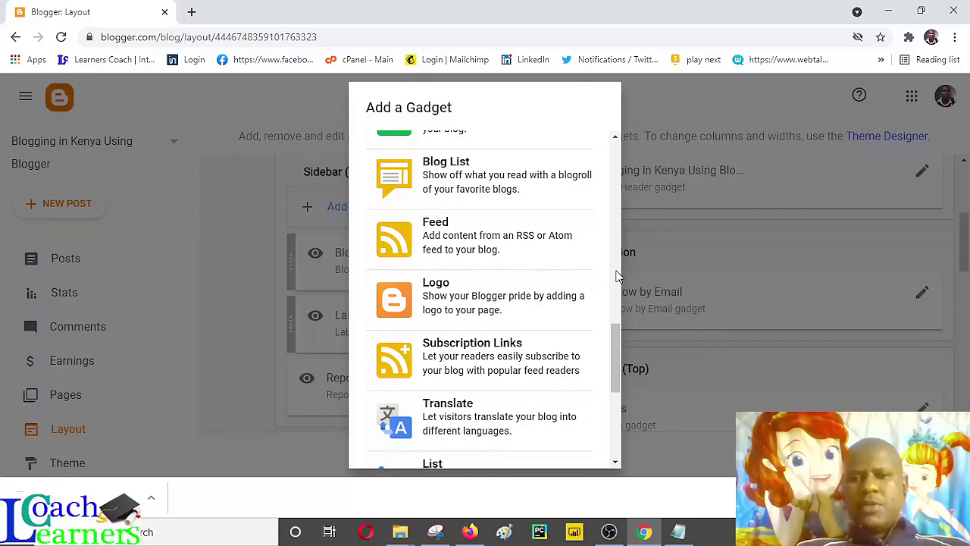
{"action": "left_click_drag", "start_coordinate": [617, 276], "coordinate": [617, 203]}
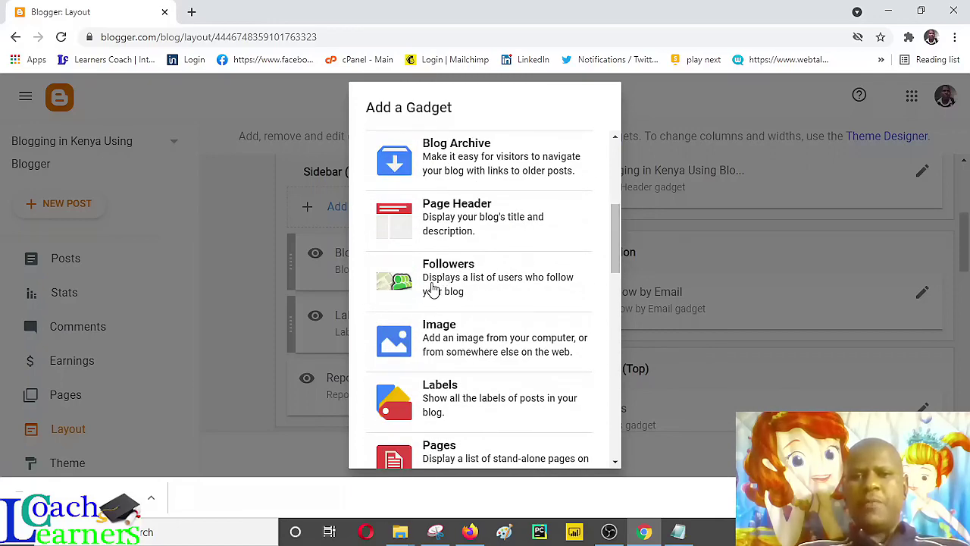
{"action": "left_click", "coordinate": [431, 286]}
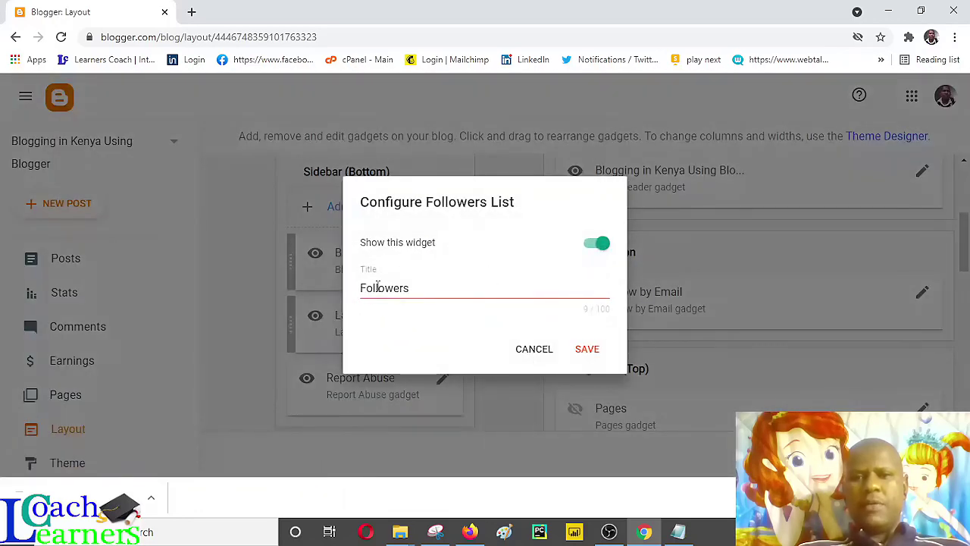
{"action": "left_click_drag", "start_coordinate": [540, 200], "coordinate": [410, 202]}
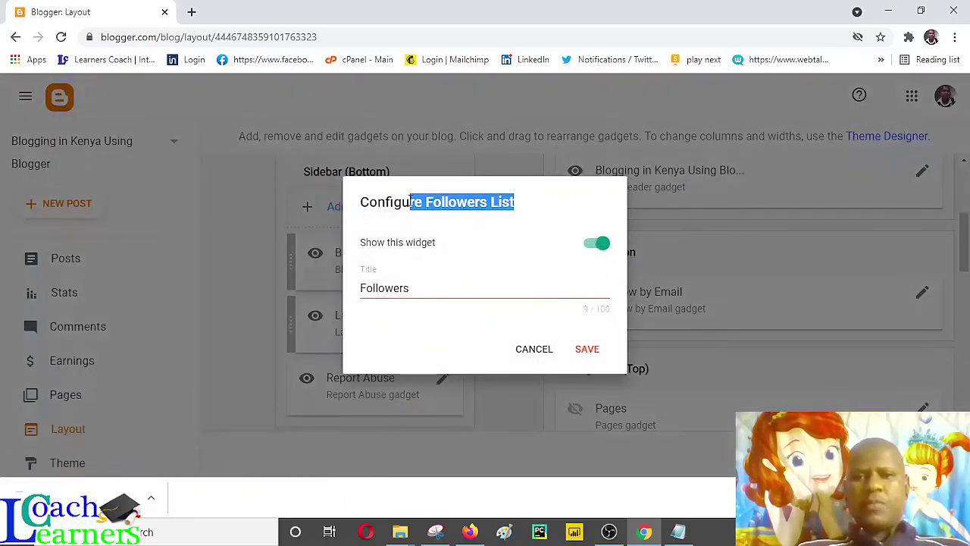
{"action": "left_click", "coordinate": [578, 356]}
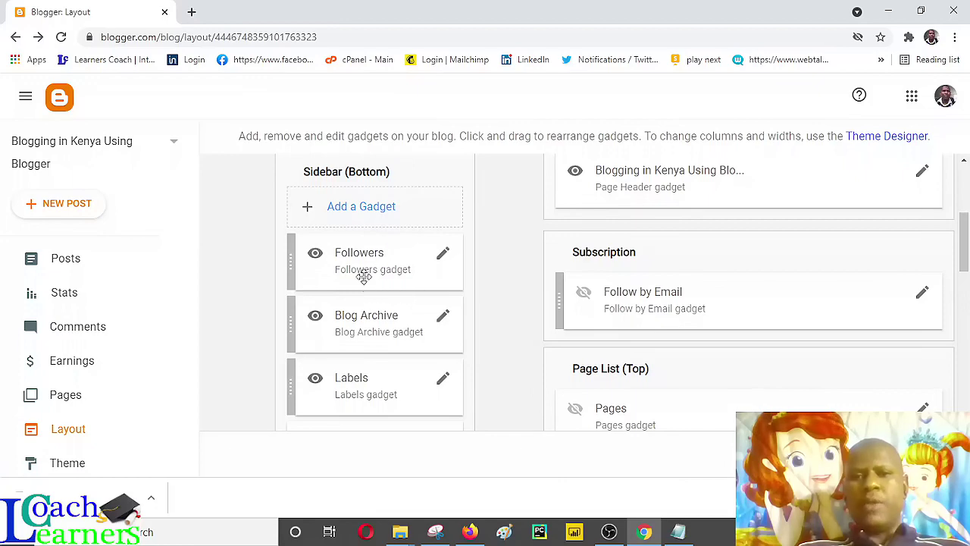
{"action": "scroll", "coordinate": [962, 277], "scroll_direction": "down", "scroll_amount": 2}
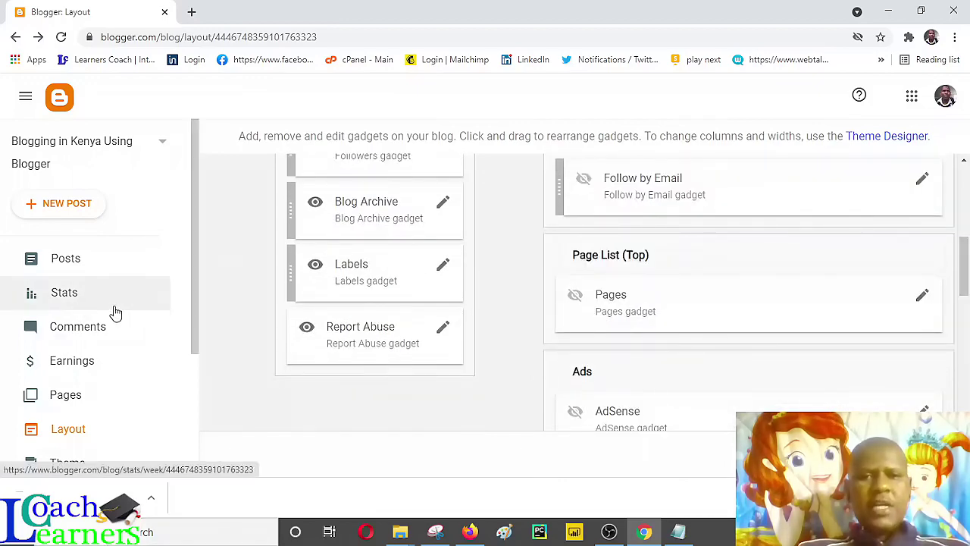
{"action": "left_click_drag", "start_coordinate": [193, 329], "coordinate": [199, 410]}
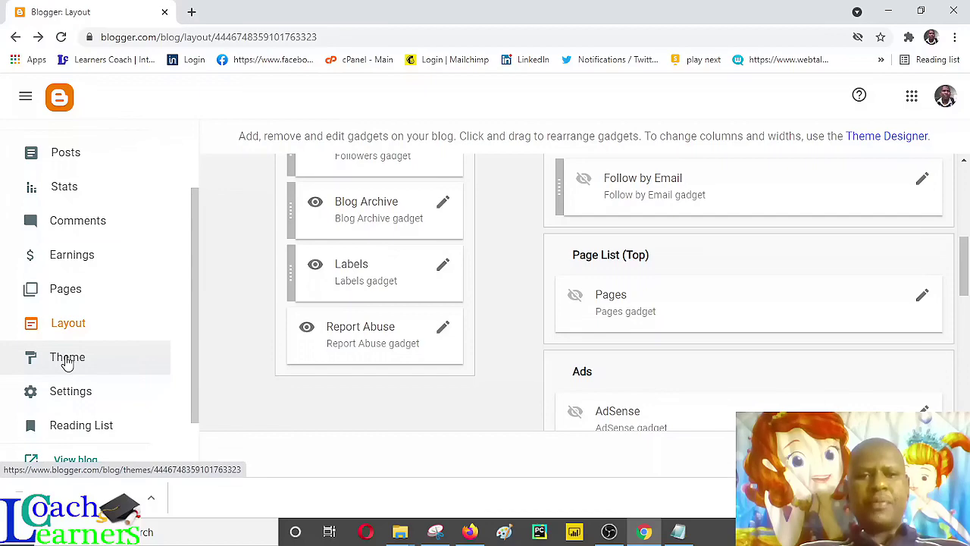
- Pick Flamingo from the Contempo themes in the Theme gallery and apply it to the blog
{"action": "left_click", "coordinate": [67, 359]}
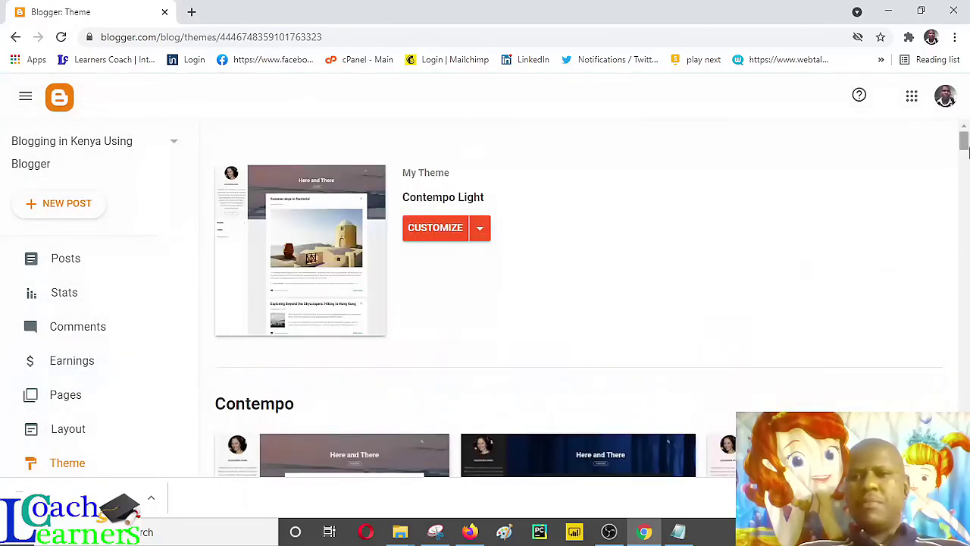
{"action": "mouse_move", "coordinate": [966, 151]}
{"action": "left_mouse_down"}
{"action": "mouse_move", "coordinate": [965, 254]}
{"action": "mouse_move", "coordinate": [964, 235]}
{"action": "left_mouse_up"}
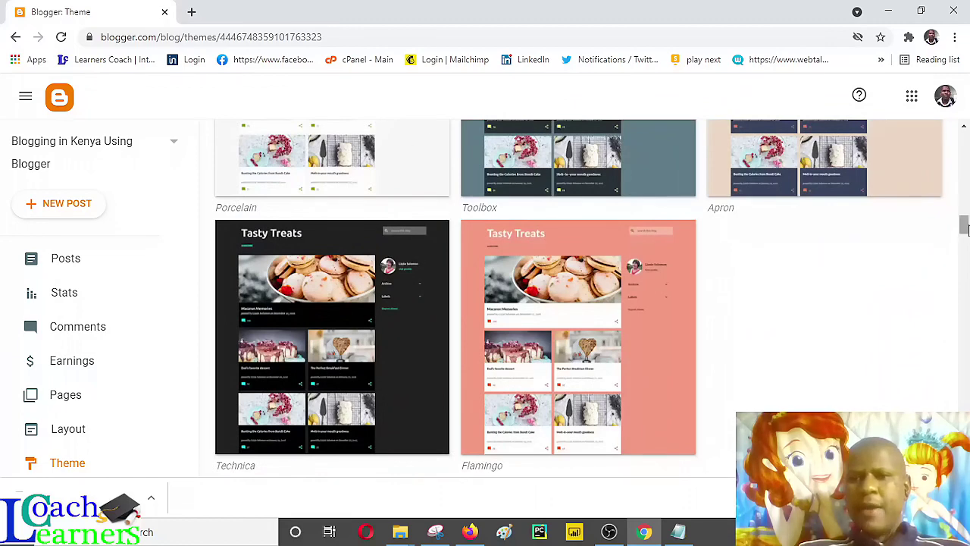
{"action": "mouse_move", "coordinate": [965, 227]}
{"action": "left_mouse_down"}
{"action": "mouse_move", "coordinate": [964, 147]}
{"action": "mouse_move", "coordinate": [964, 162]}
{"action": "left_mouse_up"}
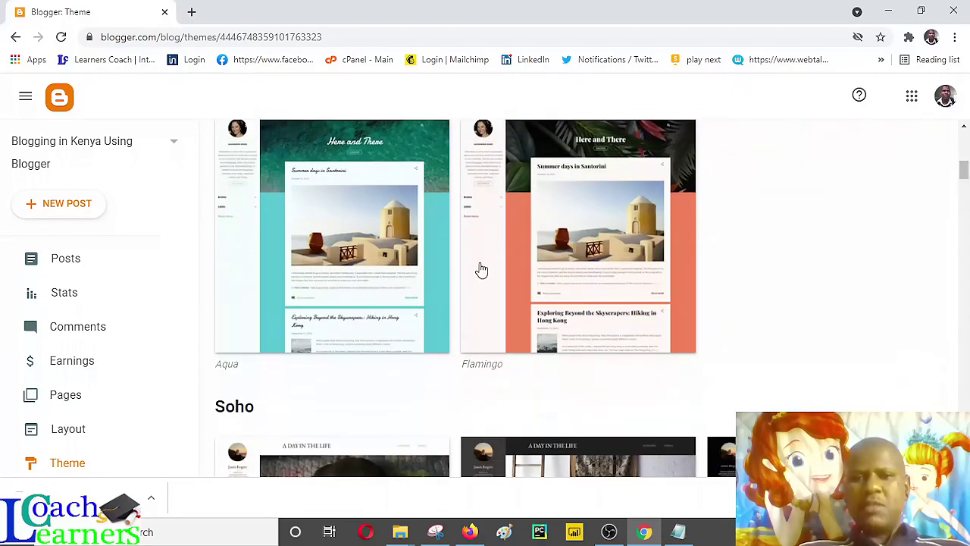
{"action": "left_click", "coordinate": [587, 251]}
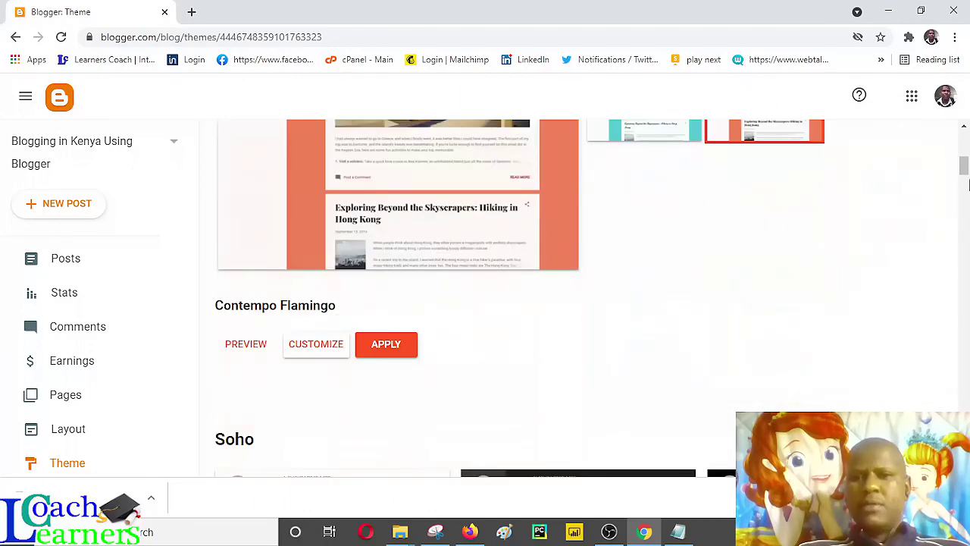
{"action": "left_click", "coordinate": [389, 364]}
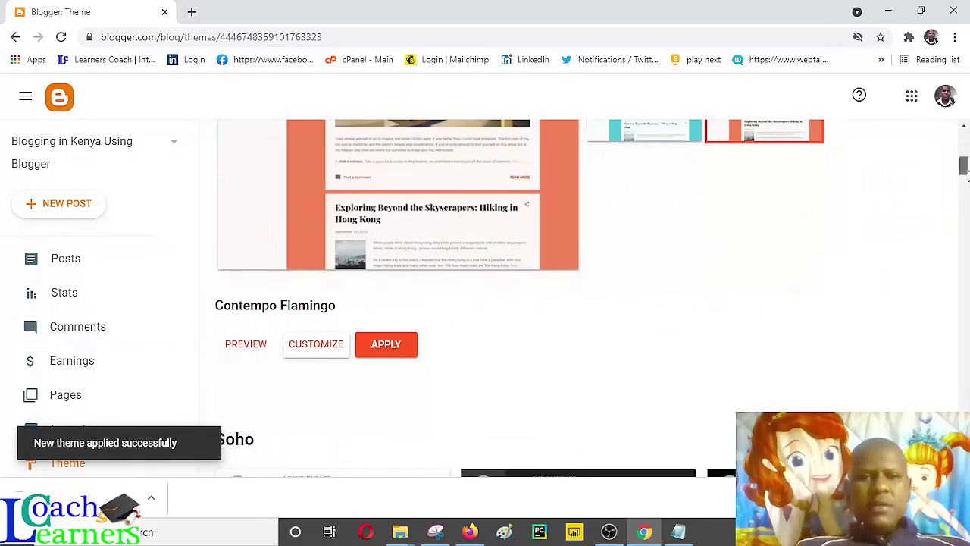
{"action": "left_click_drag", "start_coordinate": [964, 171], "coordinate": [964, 234]}
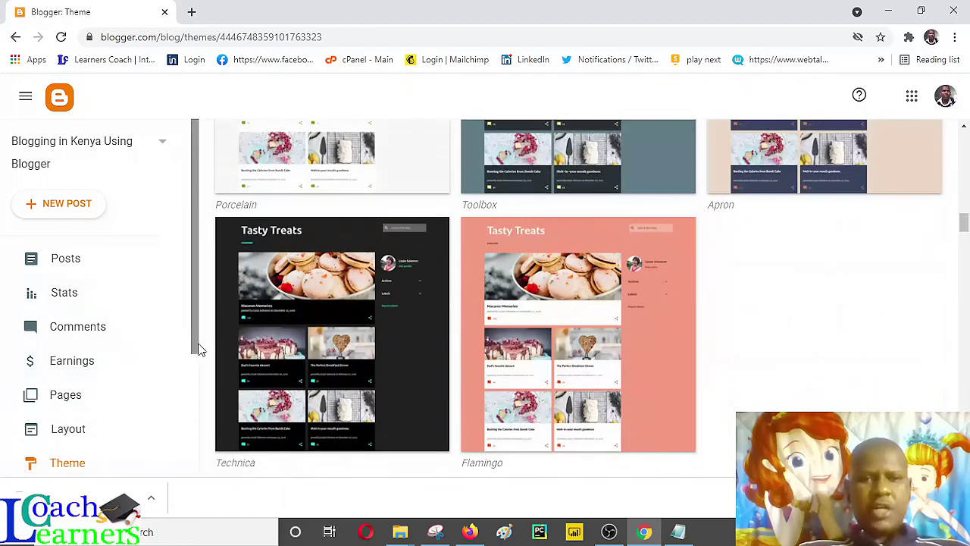
{"action": "left_click_drag", "start_coordinate": [193, 362], "coordinate": [197, 424]}
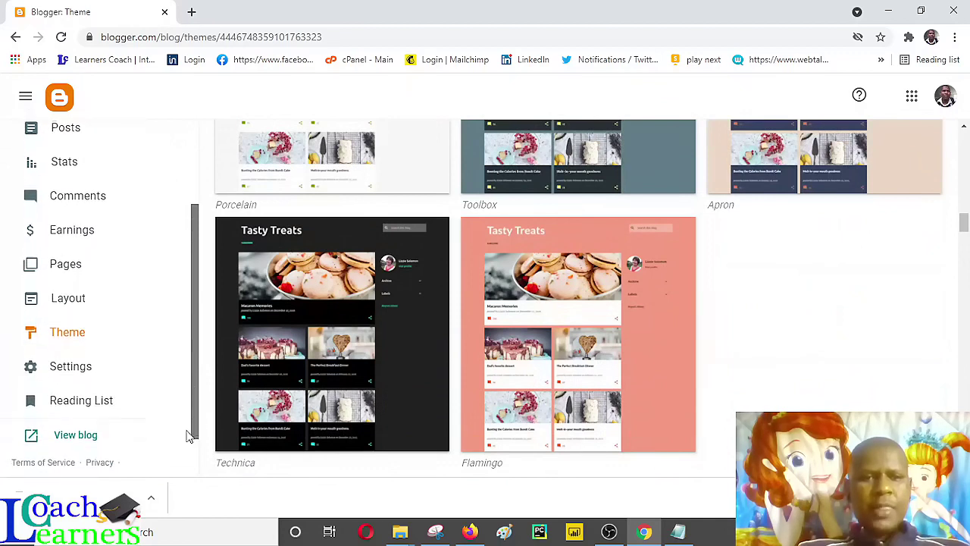
{"action": "left_click_drag", "start_coordinate": [196, 424], "coordinate": [175, 336]}
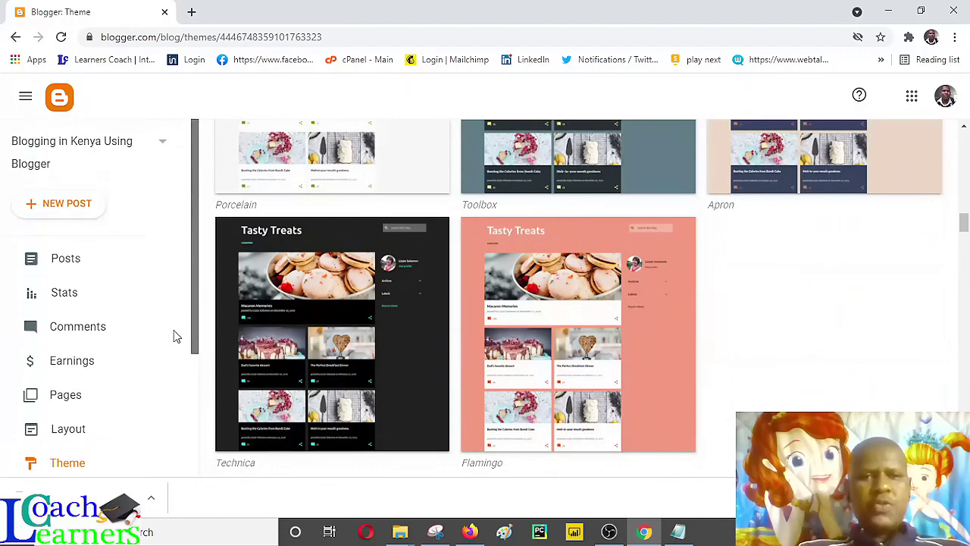
- Start a new post titled 'Introduction to blogging in Kenya'
{"action": "left_click", "coordinate": [64, 214]}
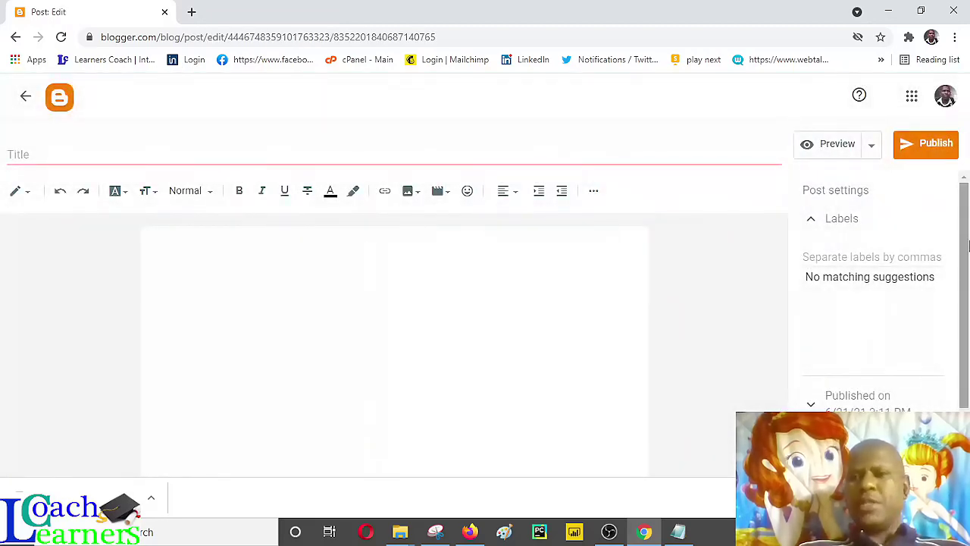
{"action": "left_click_drag", "start_coordinate": [968, 244], "coordinate": [966, 233]}
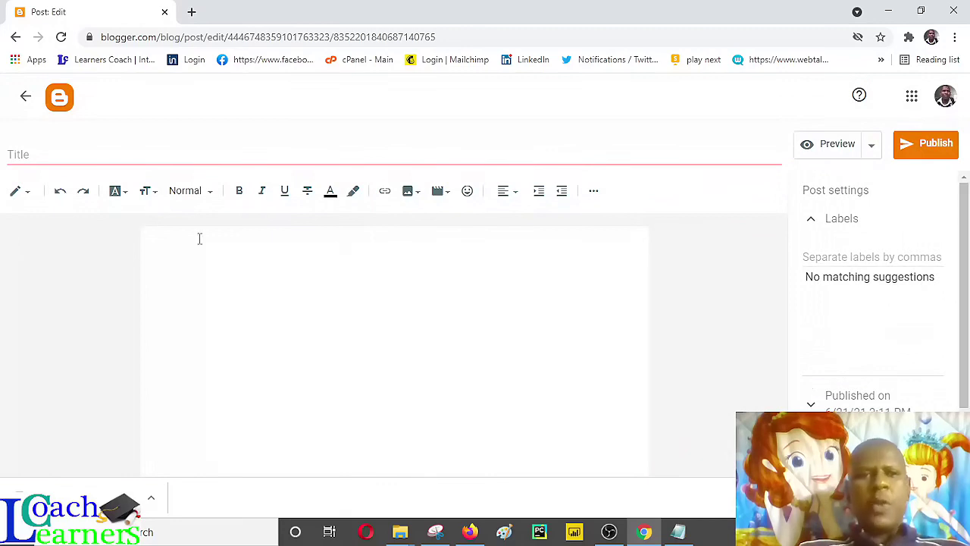
{"action": "left_click", "coordinate": [106, 156]}
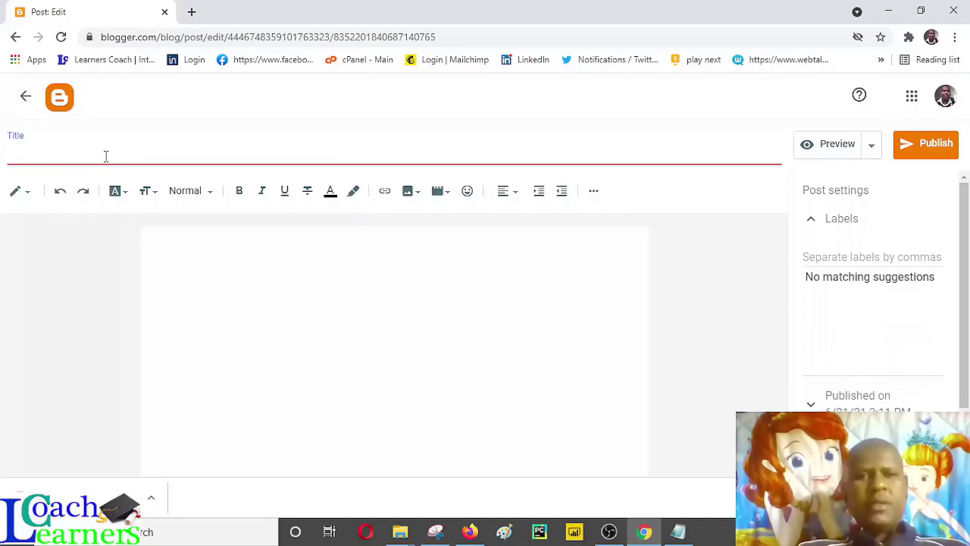
{"action": "type", "text": "Int"}
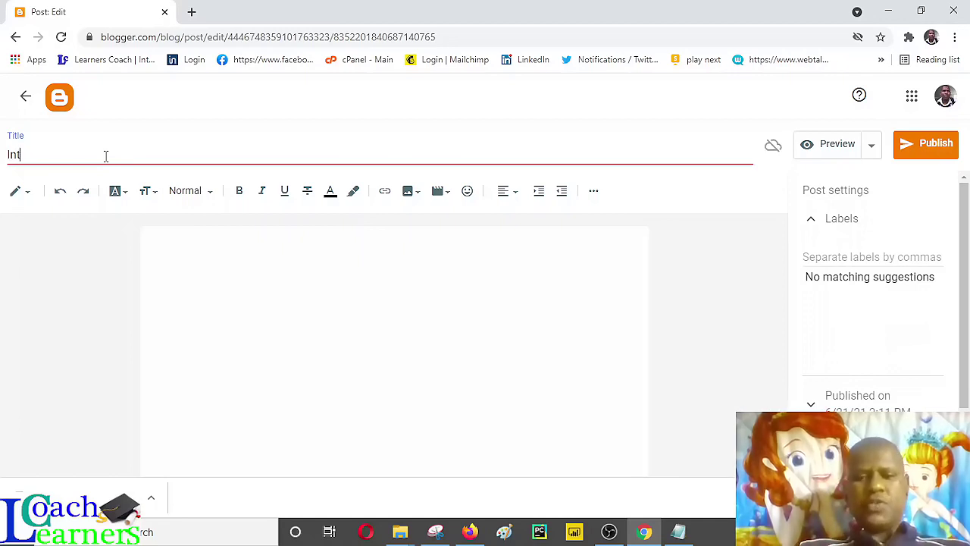
{"action": "type", "text": "ro"}
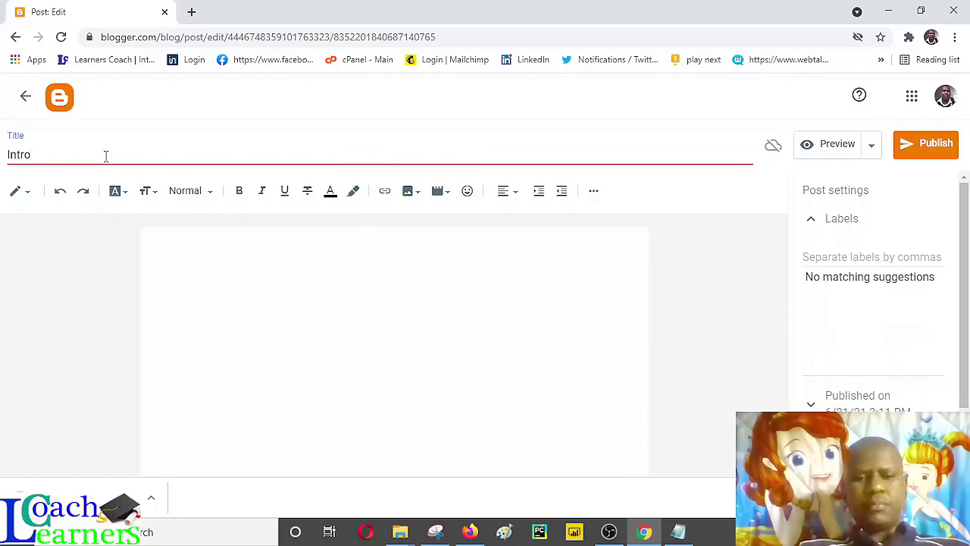
{"action": "type", "text": "duction to b"}
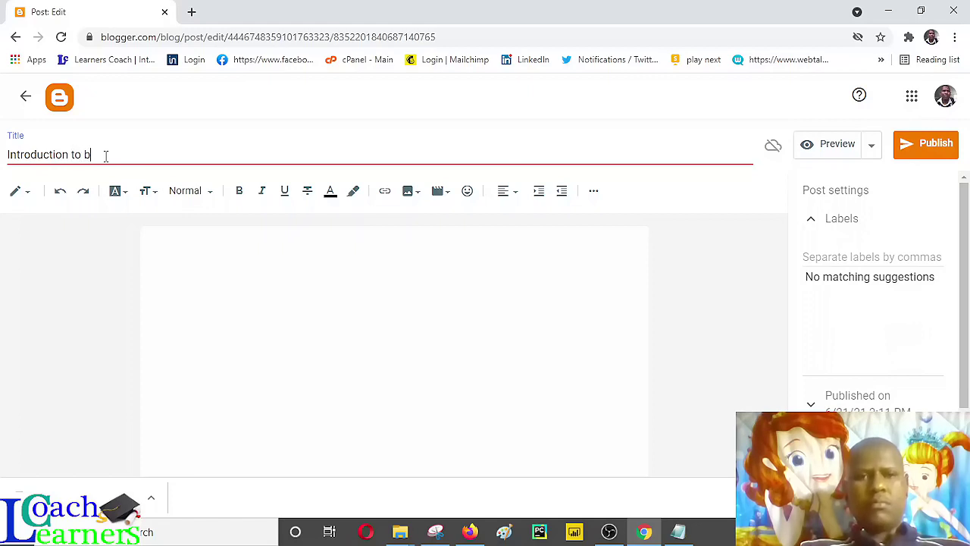
{"action": "type", "text": "gging"}
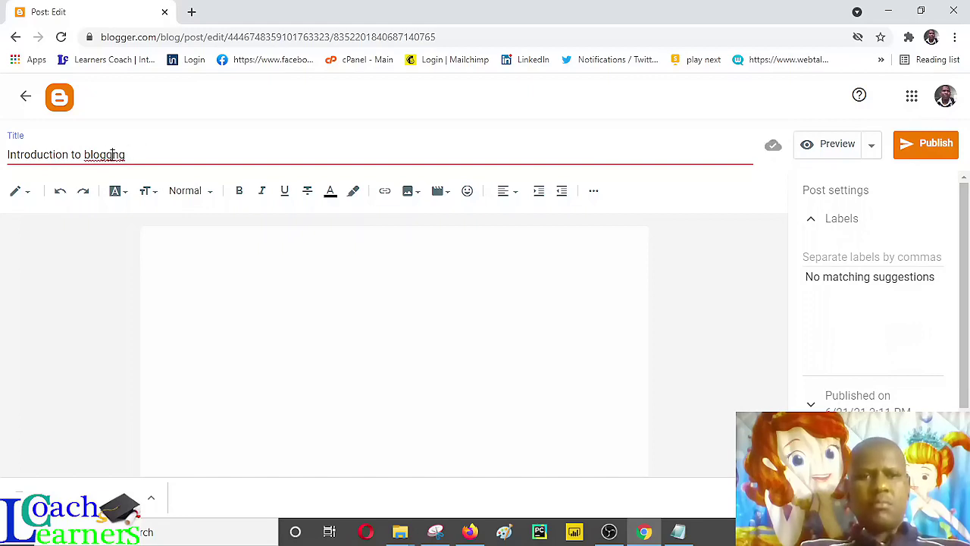
{"action": "type", "text": "i"}
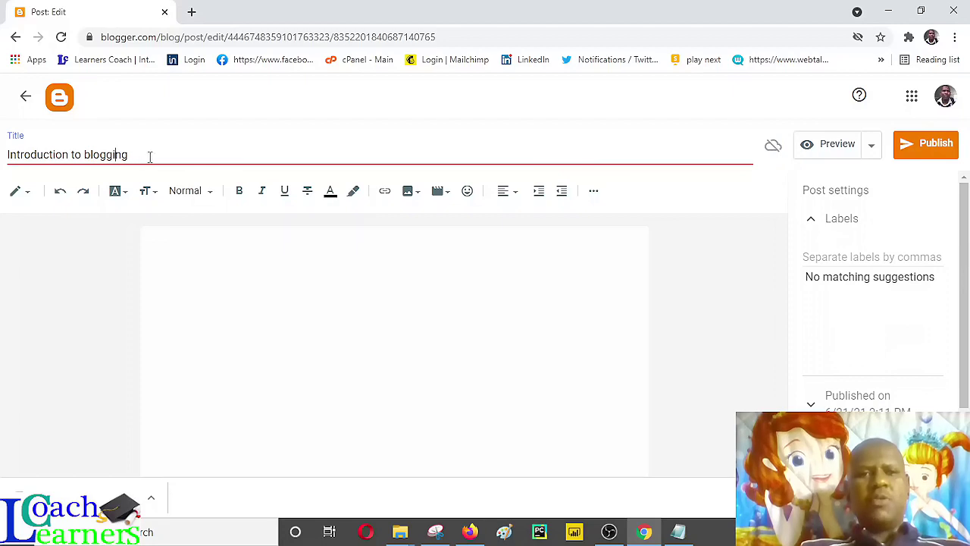
{"action": "left_click", "coordinate": [152, 156]}
{"action": "type", "text": "in"}
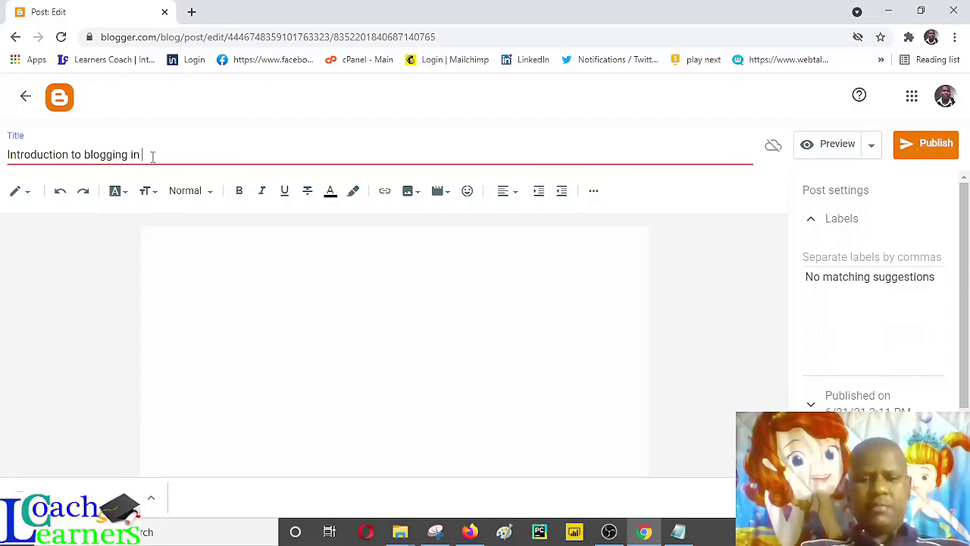
{"action": "type", "text": " Kenya"}
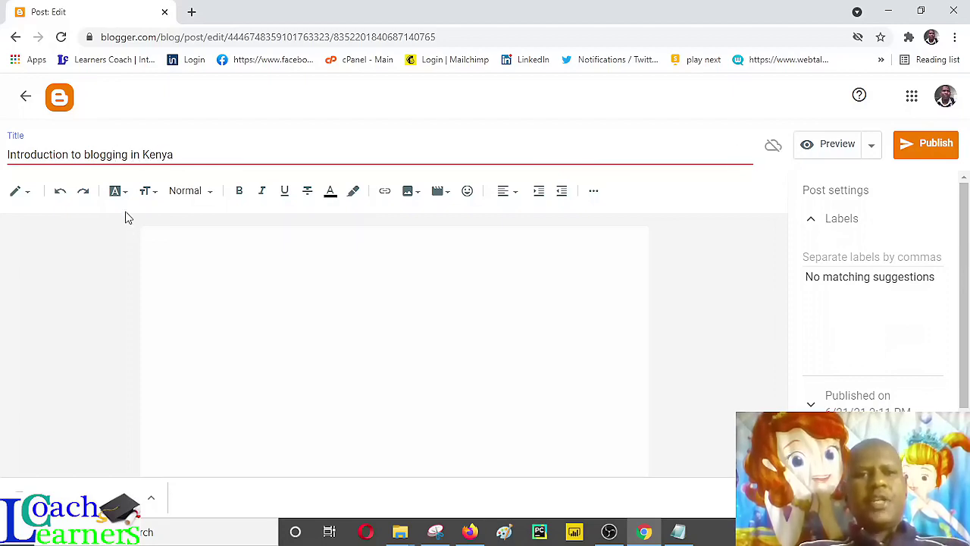
- Paste all the prepared text from post.txt into the post body
{"action": "left_click", "coordinate": [210, 284]}
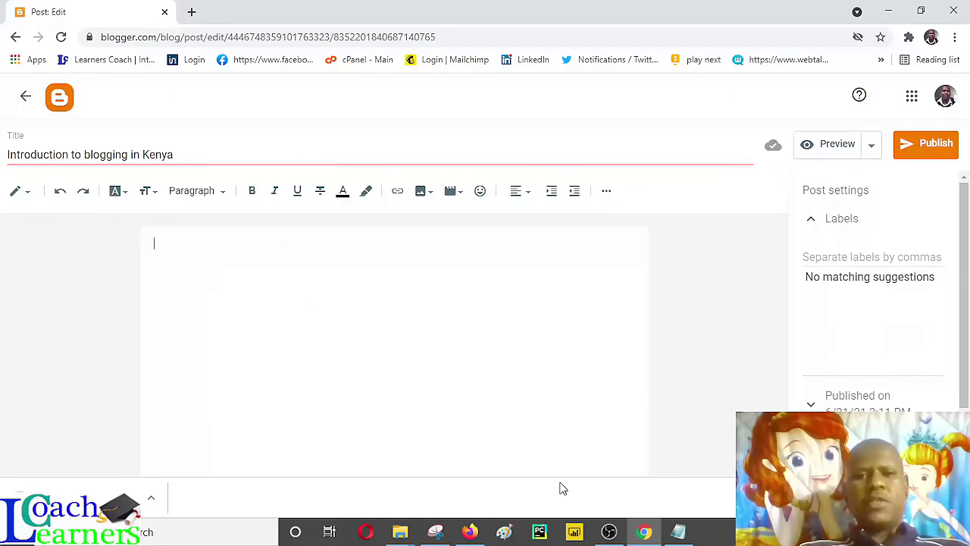
{"action": "left_click", "coordinate": [676, 532]}
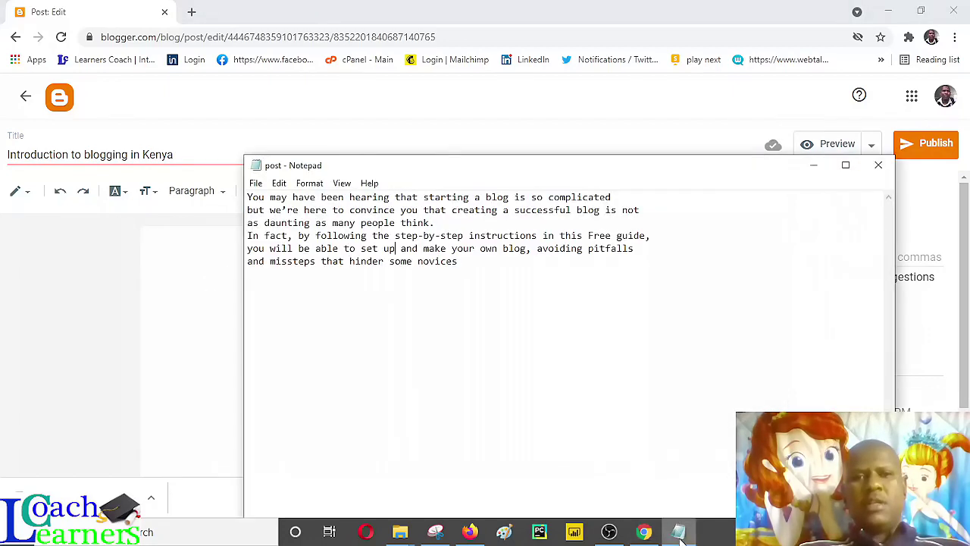
{"action": "key", "text": "ctrl+a"}
{"action": "key", "text": "ctrl+c"}
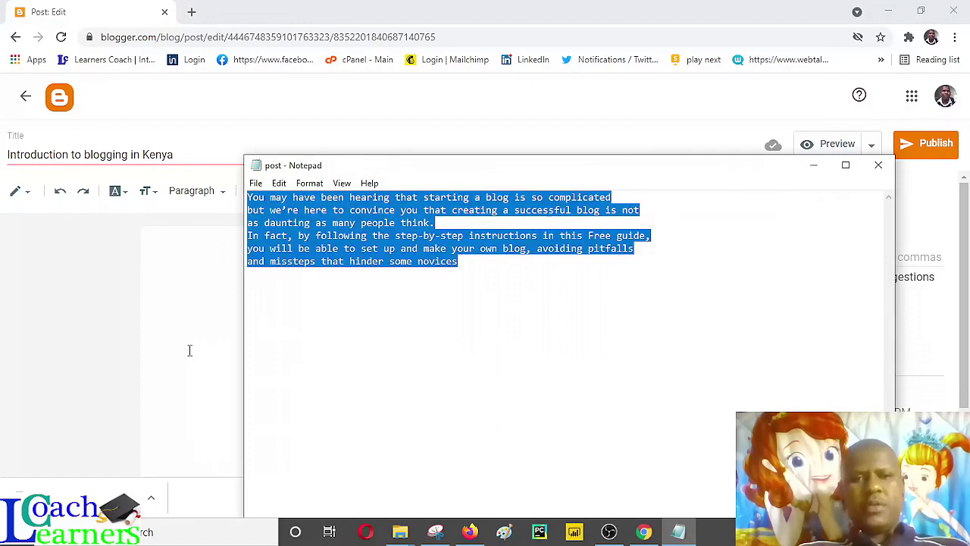
{"action": "left_click", "coordinate": [190, 350]}
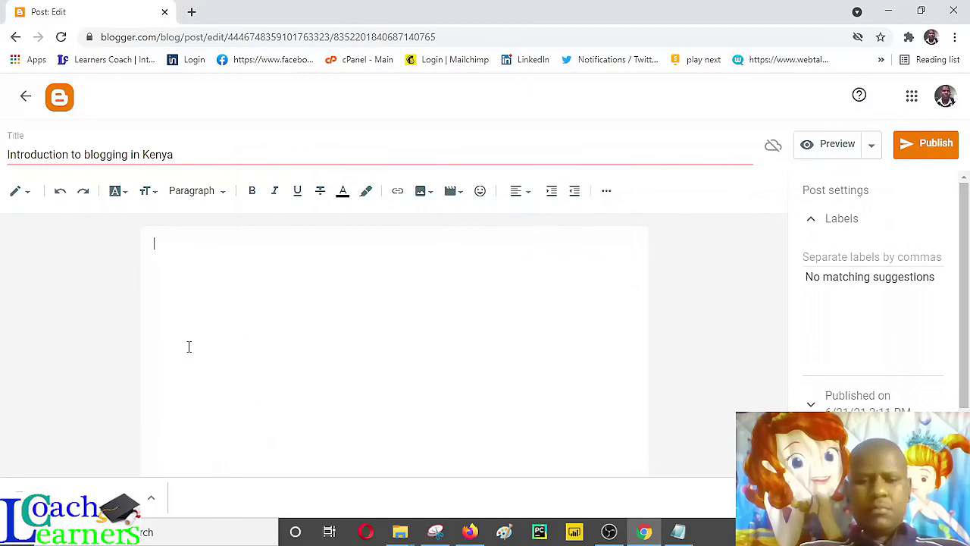
{"action": "key", "text": "ctrl+v"}
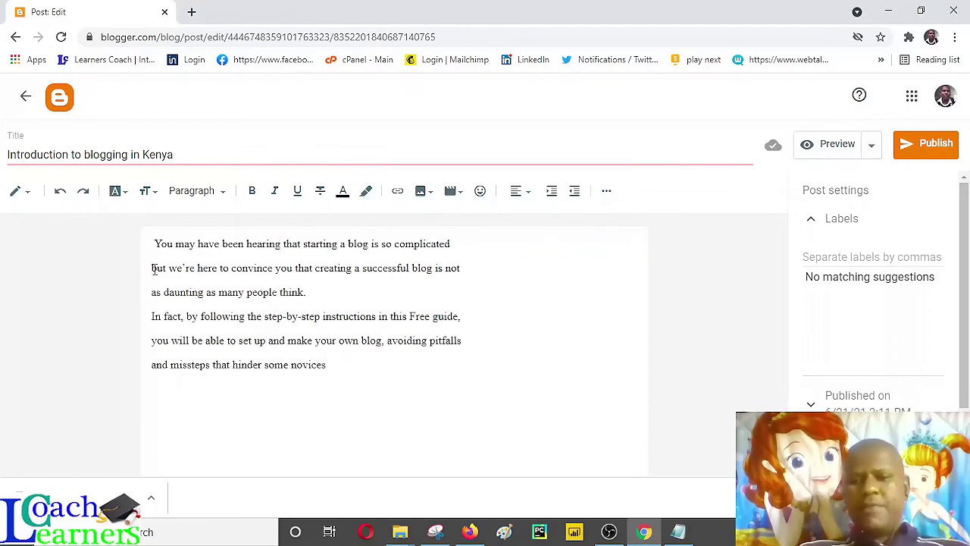
- Join the broken lines and add an empty line after 'think.' to form two paragraphs
{"action": "left_click", "coordinate": [152, 268]}
{"action": "key", "text": "BackSpace"}
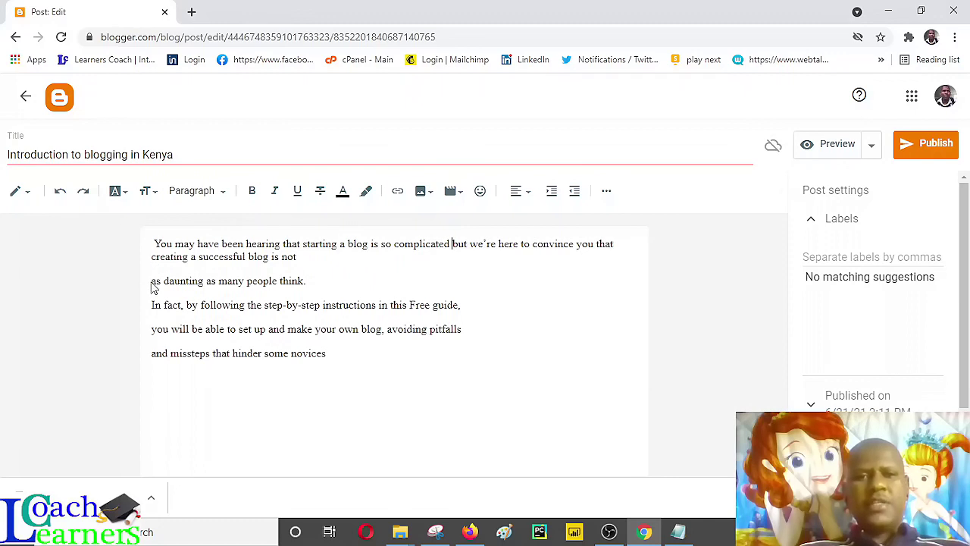
{"action": "key", "text": "BackSpace"}
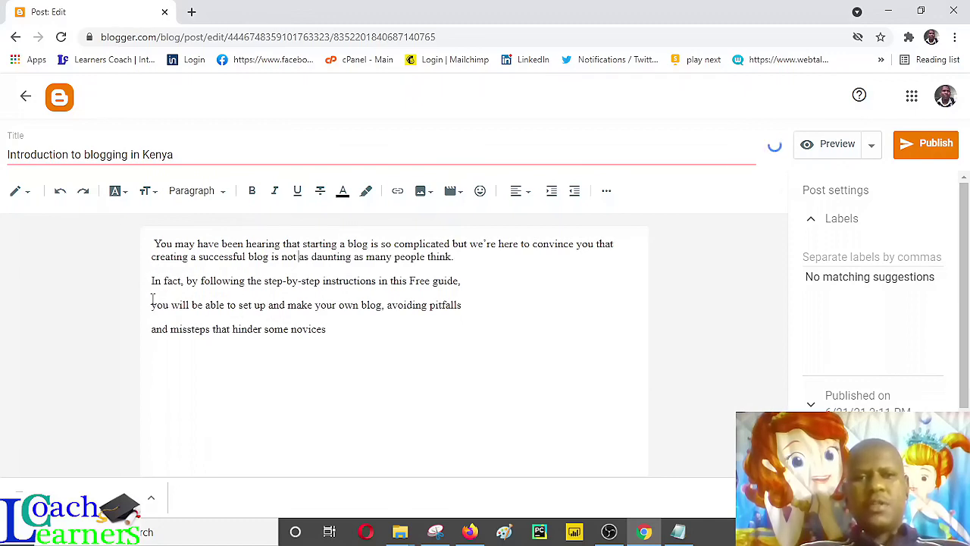
{"action": "left_click", "coordinate": [152, 301]}
{"action": "key", "text": "BackSpace"}
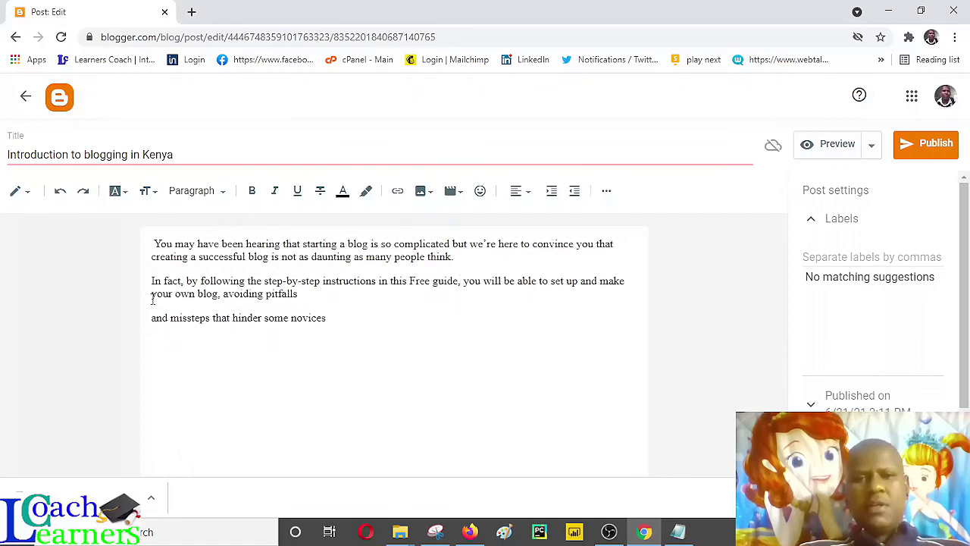
{"action": "left_click", "coordinate": [152, 317]}
{"action": "key", "text": "BackSpace"}
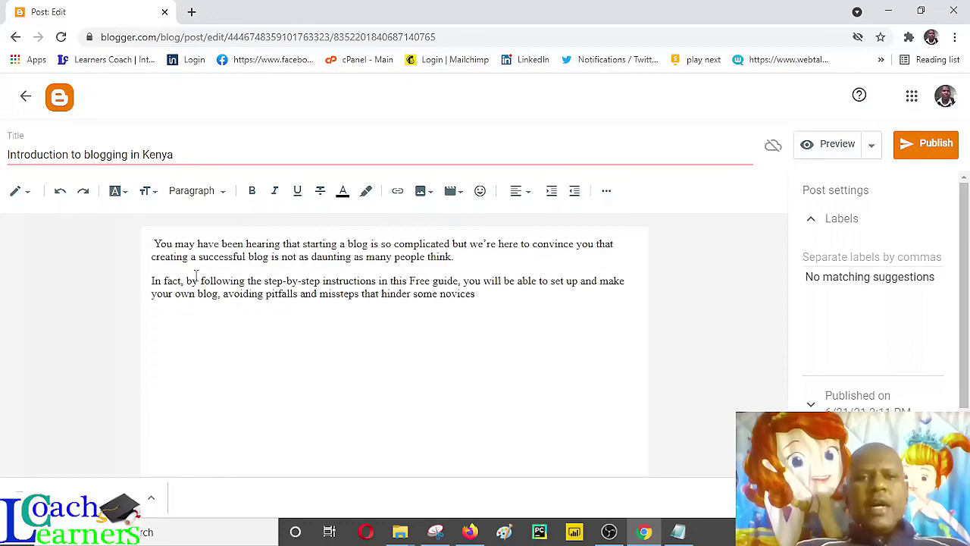
{"action": "left_click", "coordinate": [476, 258]}
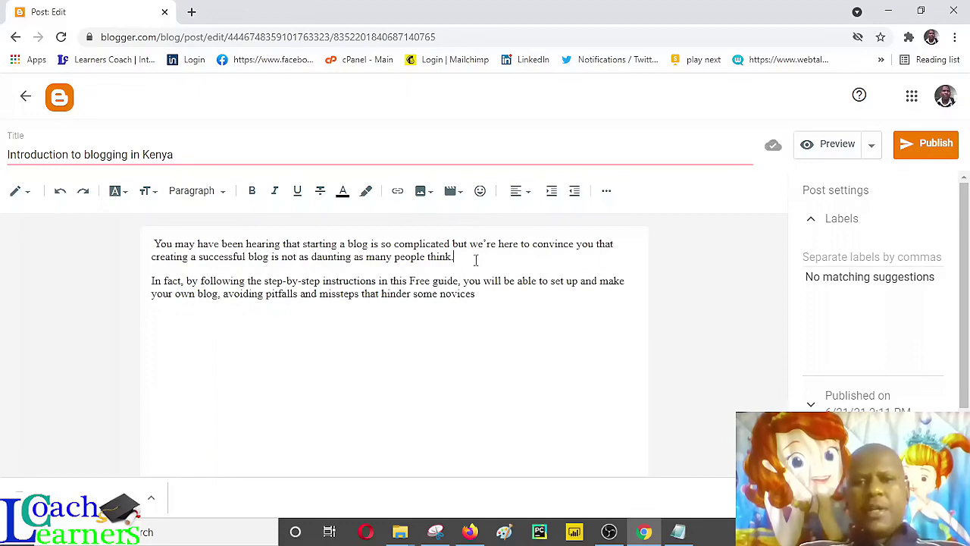
{"action": "key", "text": "Return"}
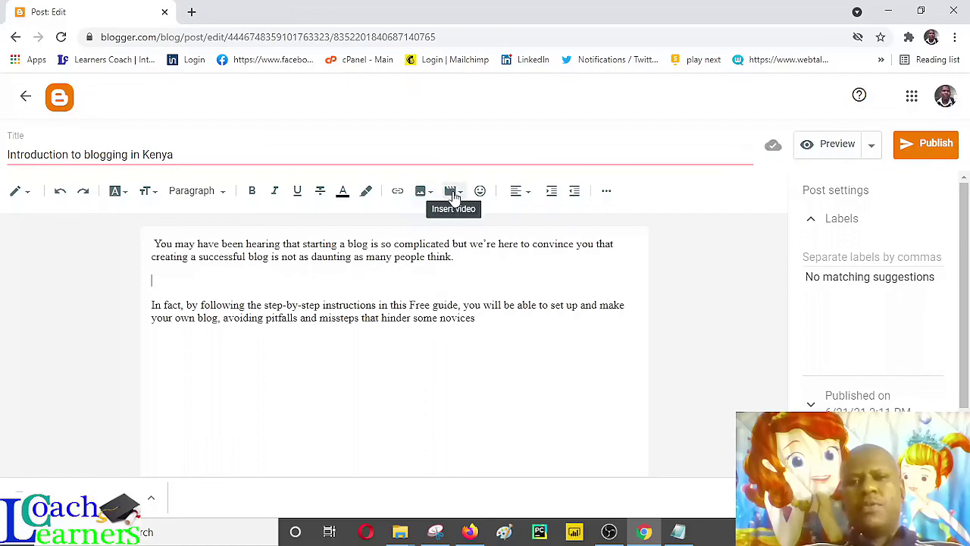
- Start an image upload from the computer and browse to the Desktop\Blogger folder
{"action": "left_click", "coordinate": [426, 196]}
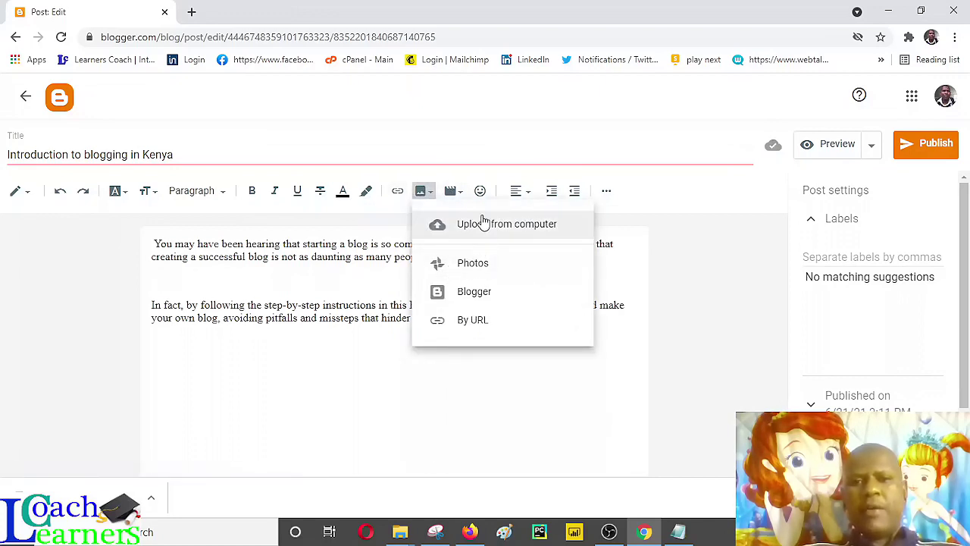
{"action": "left_click", "coordinate": [483, 225]}
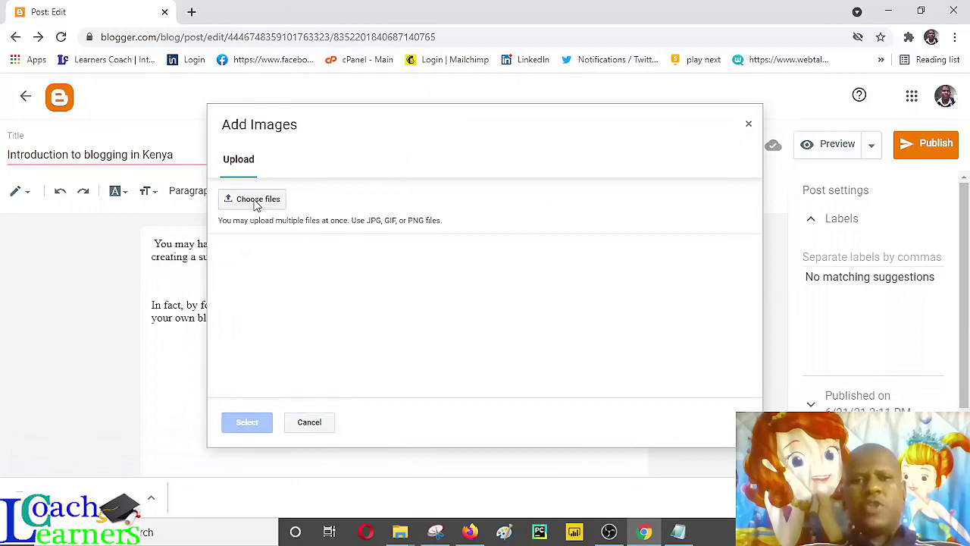
{"action": "left_click", "coordinate": [256, 201]}
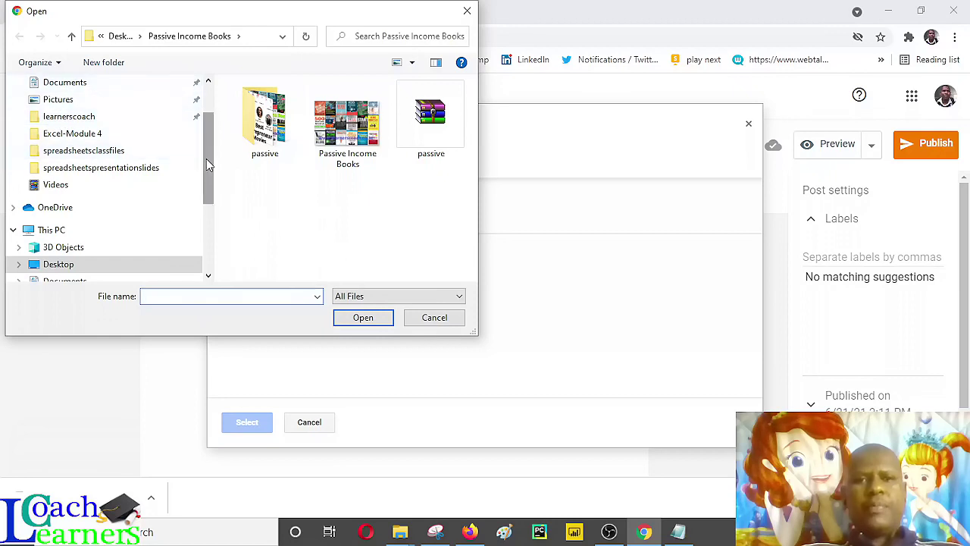
{"action": "scroll", "coordinate": [206, 158], "scroll_direction": "up", "scroll_amount": 3}
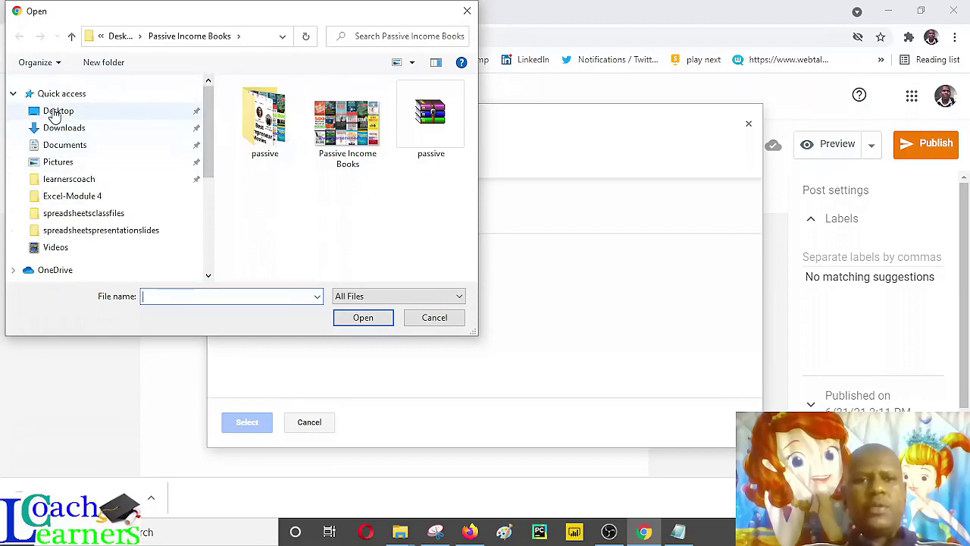
{"action": "left_click", "coordinate": [55, 112]}
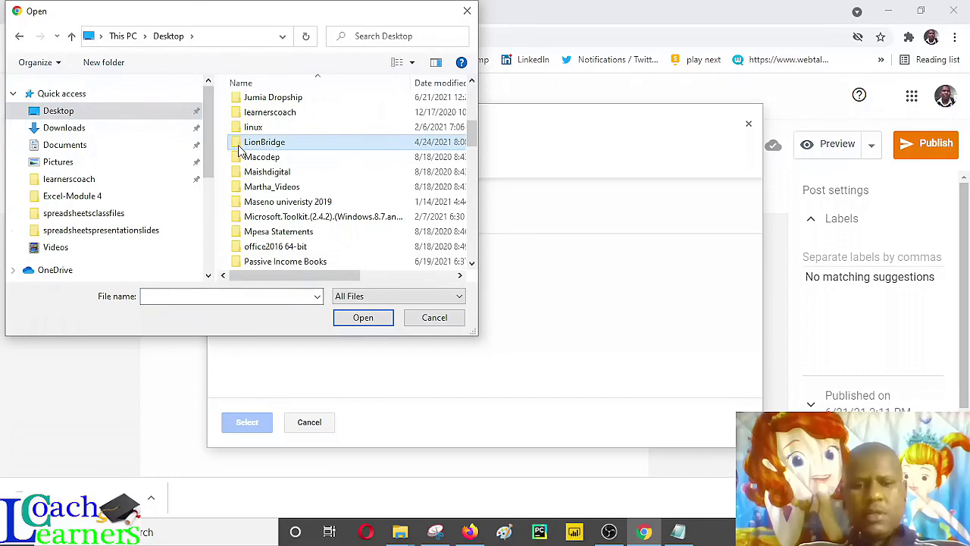
{"action": "key", "text": "b"}
{"action": "key", "text": "Down"}
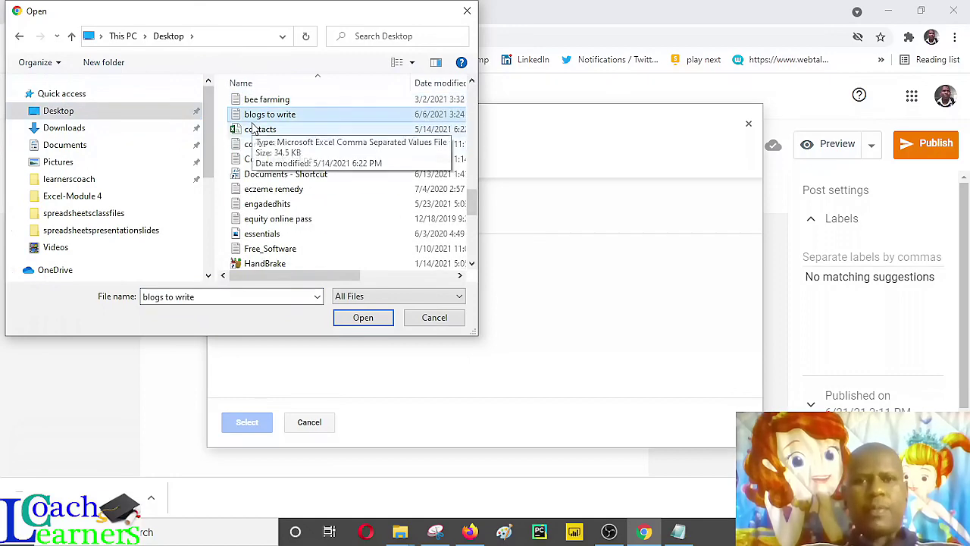
{"action": "key", "text": "b"}
{"action": "key", "text": "Return"}
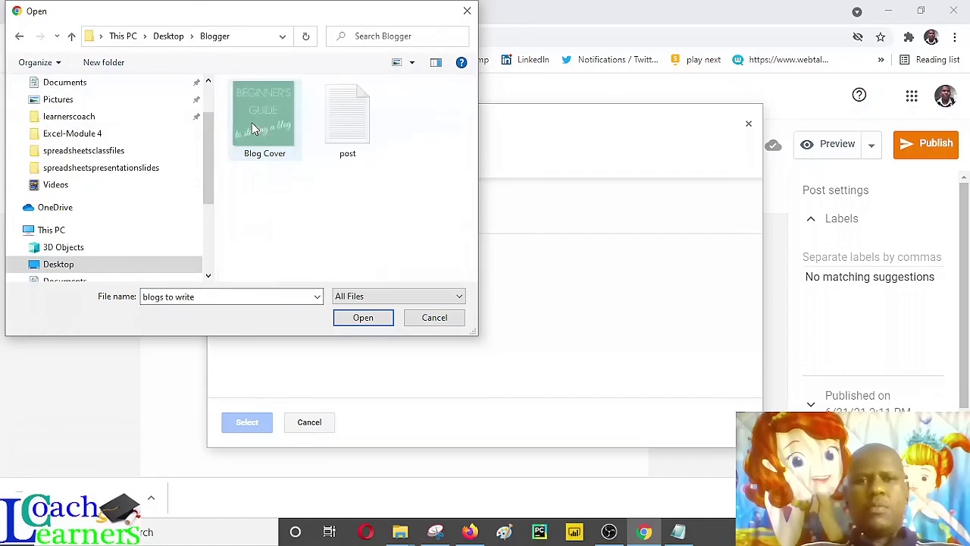
- Upload the Blog Cover image and insert the Beginner's Guide cover between the paragraphs
{"action": "left_click", "coordinate": [261, 130]}
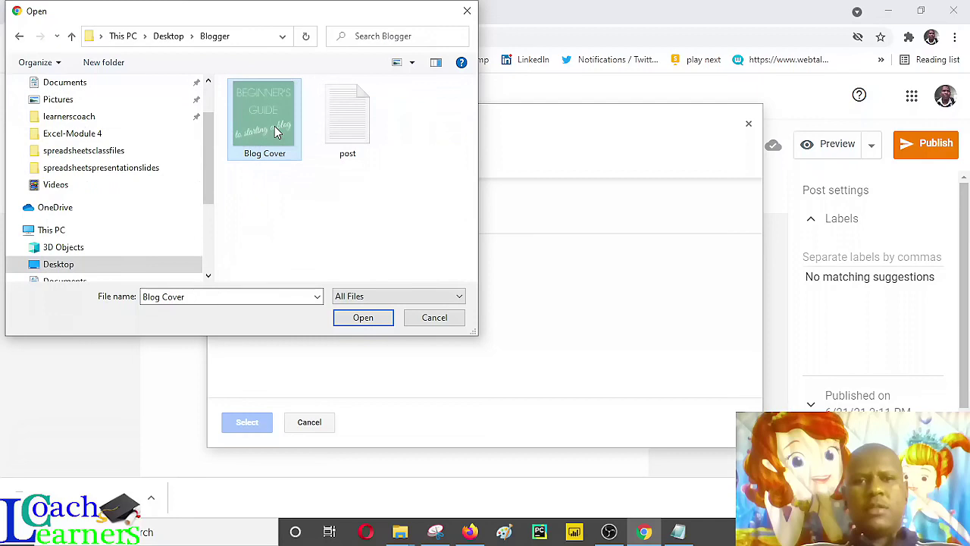
{"action": "left_click", "coordinate": [363, 319]}
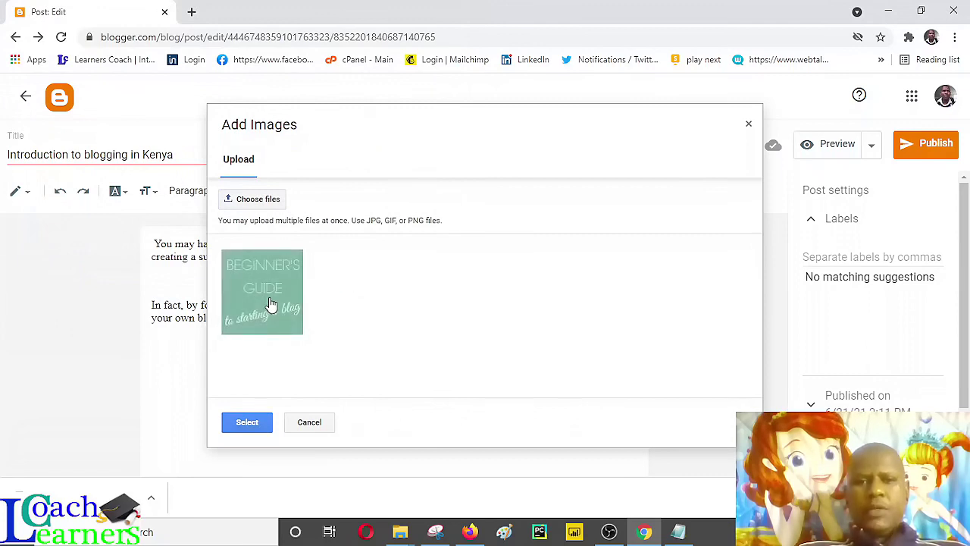
{"action": "left_click", "coordinate": [271, 304]}
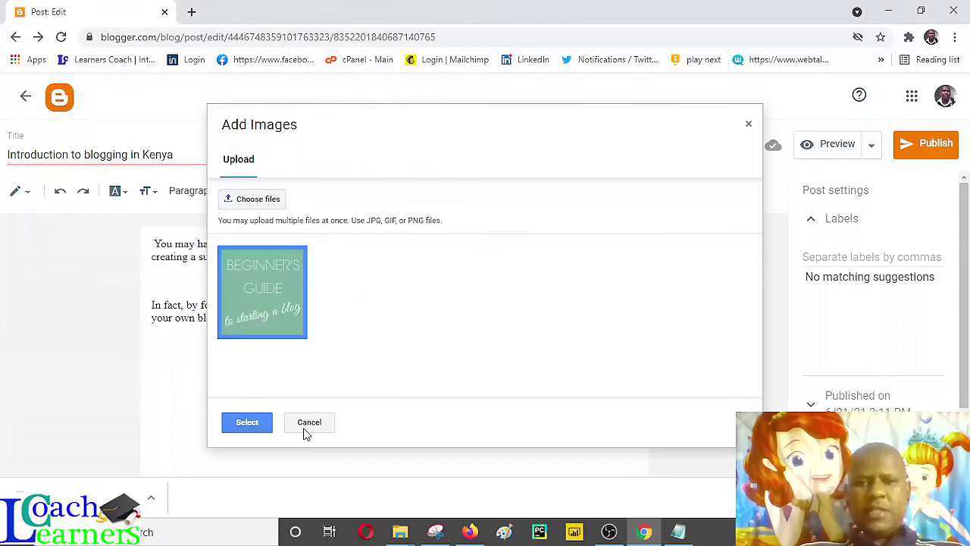
{"action": "left_click", "coordinate": [247, 422]}
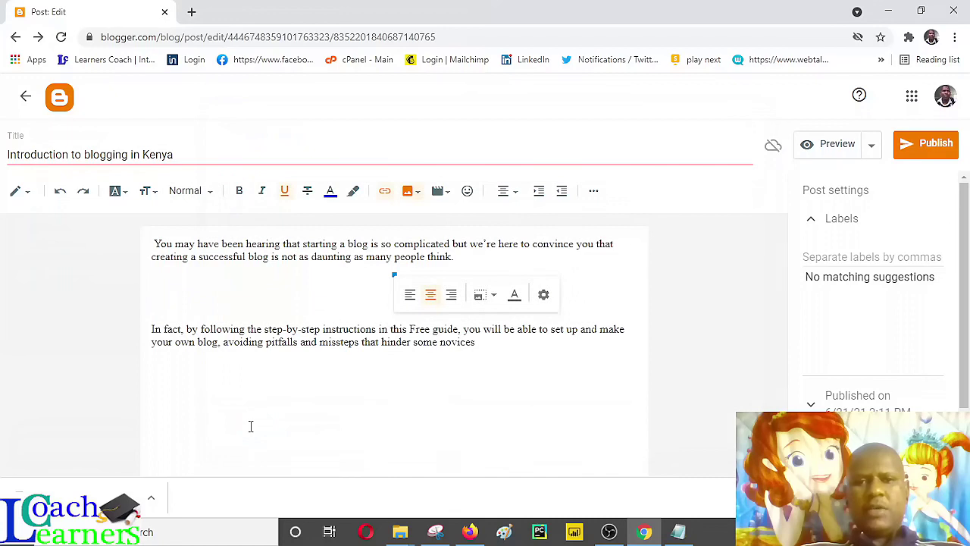
- Deselect the cover image, scroll past it in the editor, and open the Preview dropdown
{"action": "left_click", "coordinate": [502, 388]}
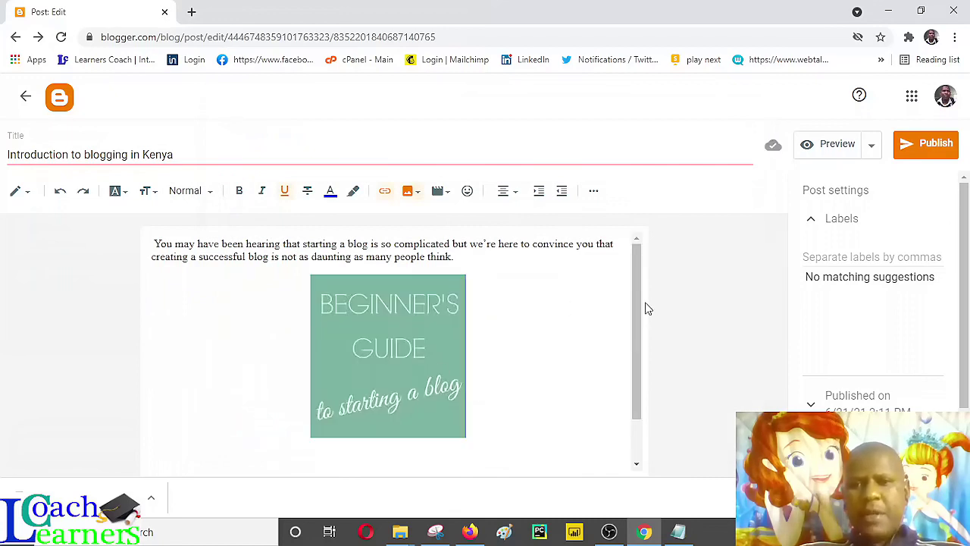
{"action": "mouse_move", "coordinate": [641, 304]}
{"action": "left_mouse_down"}
{"action": "mouse_move", "coordinate": [642, 357]}
{"action": "mouse_move", "coordinate": [632, 290]}
{"action": "left_mouse_up"}
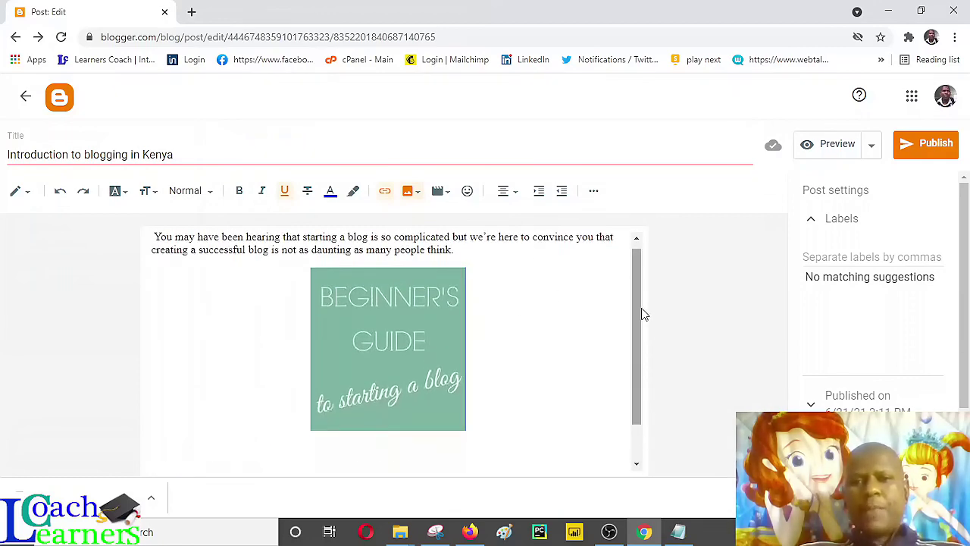
{"action": "left_click_drag", "start_coordinate": [641, 314], "coordinate": [635, 276]}
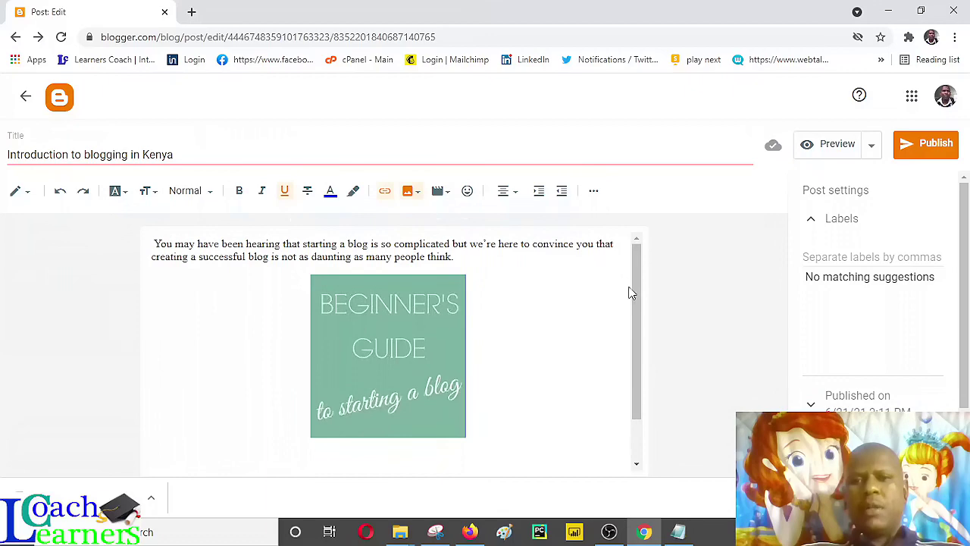
{"action": "scroll", "coordinate": [640, 294], "scroll_direction": "down", "scroll_amount": 1}
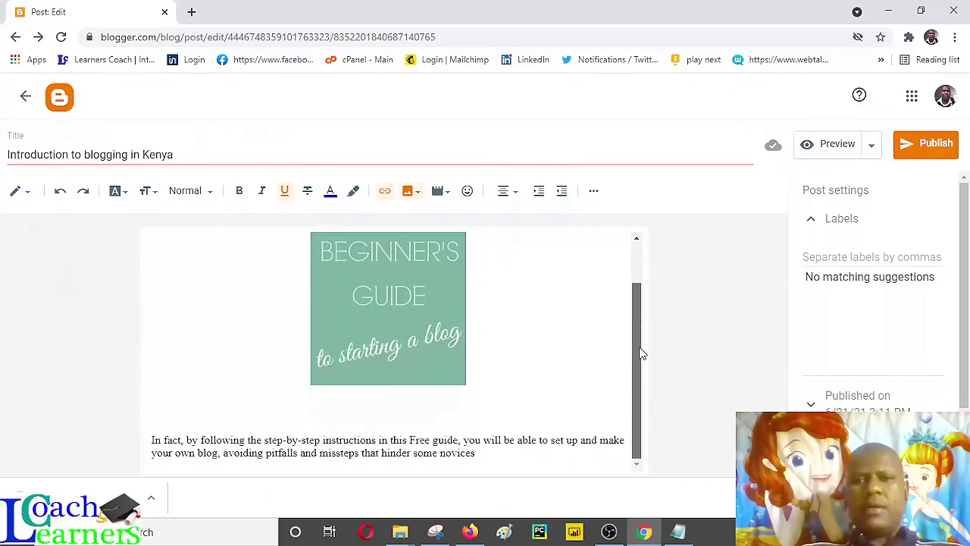
{"action": "scroll", "coordinate": [639, 288], "scroll_direction": "up", "scroll_amount": 1}
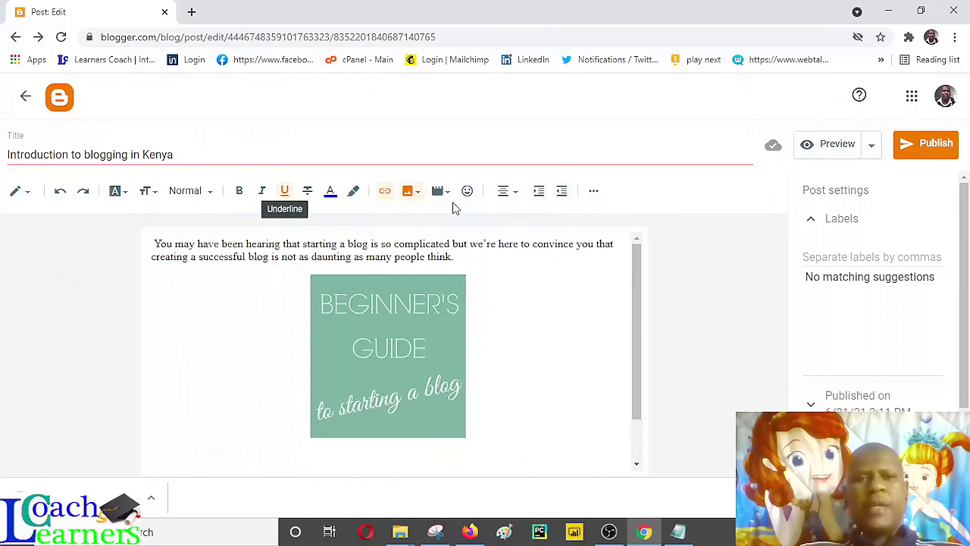
{"action": "left_click_drag", "start_coordinate": [634, 288], "coordinate": [635, 408]}
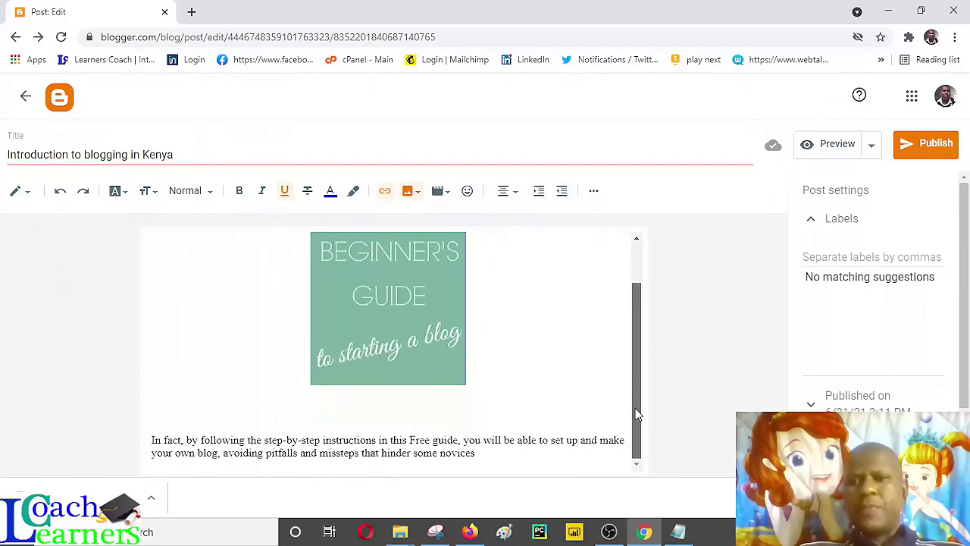
{"action": "left_click", "coordinate": [871, 146]}
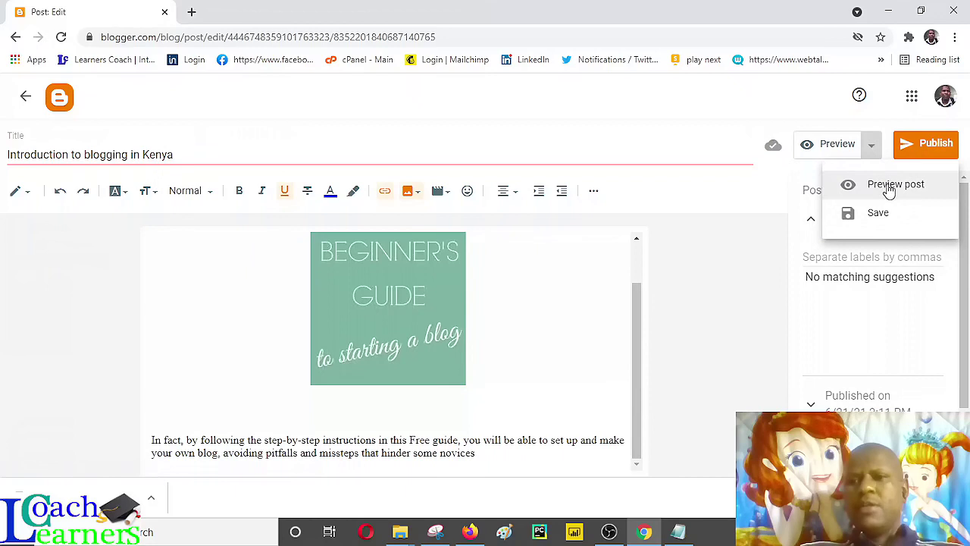
- Preview the post in a new tab and scroll through its title, paragraphs and cover image
{"action": "left_click", "coordinate": [890, 189]}
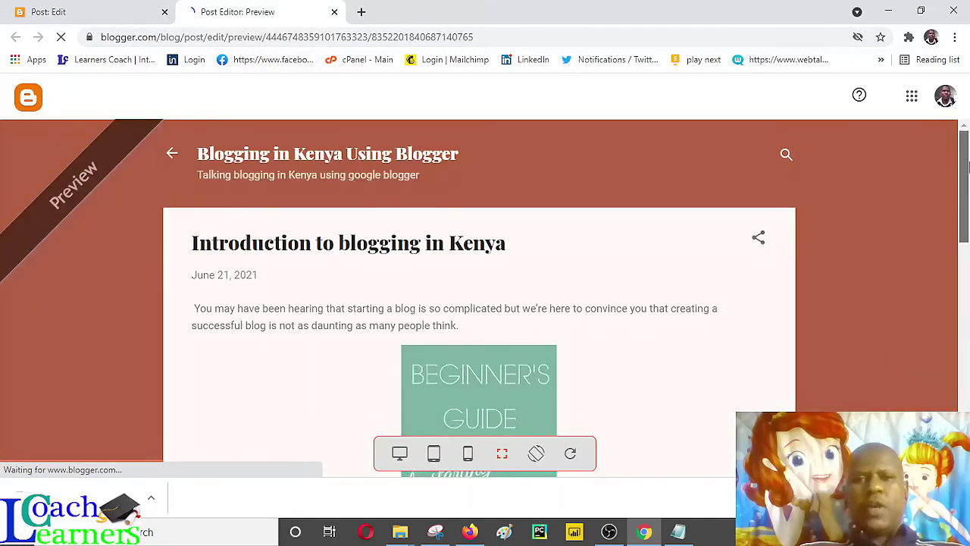
{"action": "mouse_move", "coordinate": [968, 166]}
{"action": "left_mouse_down"}
{"action": "mouse_move", "coordinate": [965, 347]}
{"action": "mouse_move", "coordinate": [953, 236]}
{"action": "left_mouse_up"}
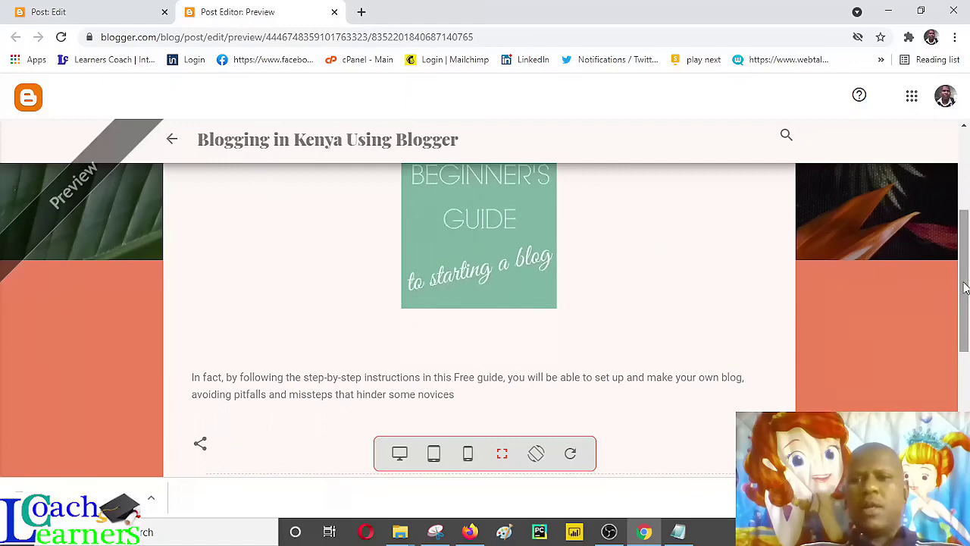
{"action": "left_click_drag", "start_coordinate": [964, 285], "coordinate": [960, 211]}
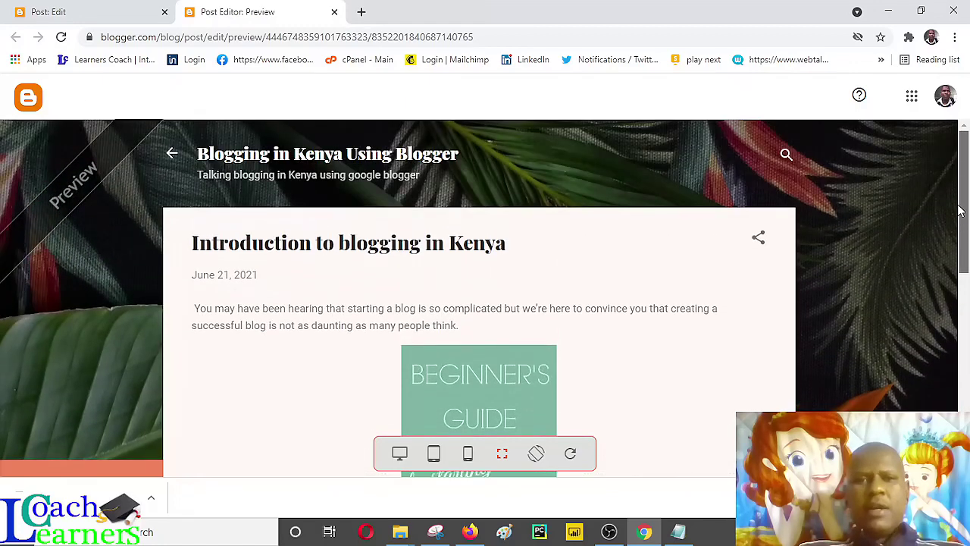
{"action": "scroll", "coordinate": [705, 241], "scroll_direction": "down", "scroll_amount": 1}
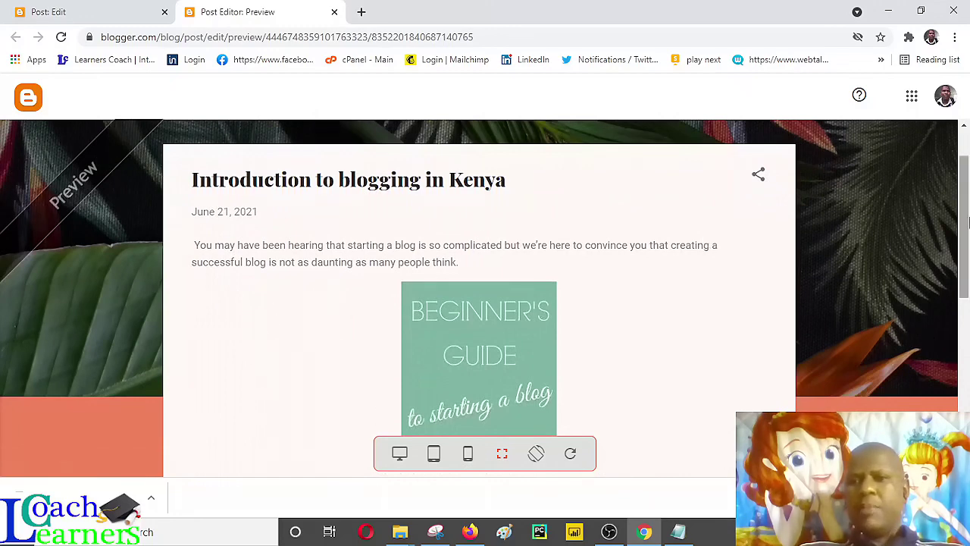
{"action": "left_click_drag", "start_coordinate": [967, 220], "coordinate": [967, 252]}
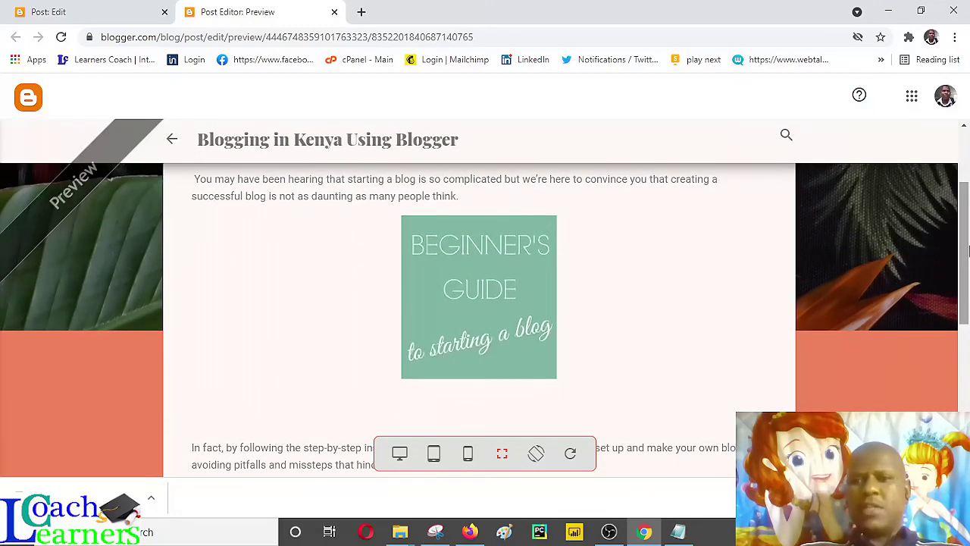
{"action": "scroll", "coordinate": [967, 252], "scroll_direction": "up", "scroll_amount": 2}
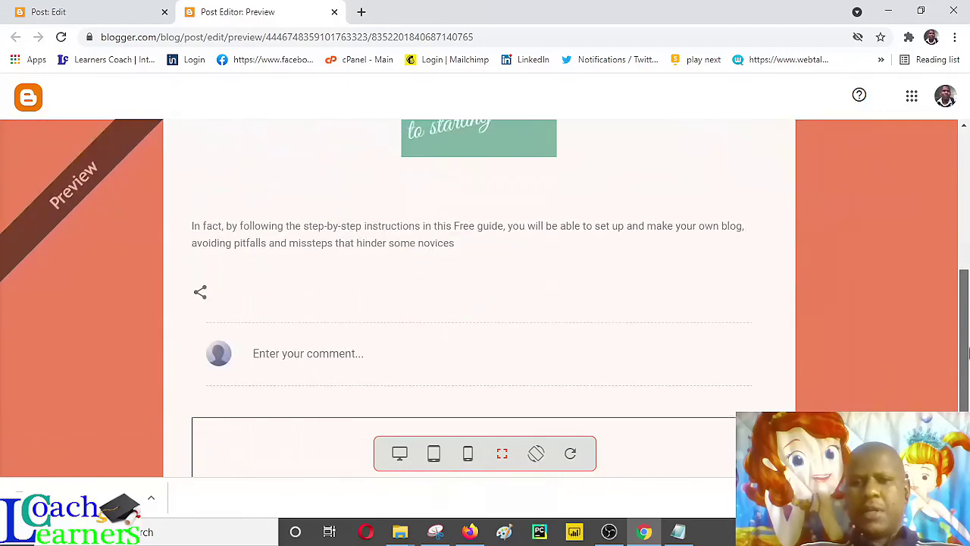
{"action": "mouse_move", "coordinate": [964, 227]}
{"action": "left_mouse_down"}
{"action": "mouse_move", "coordinate": [964, 425]}
{"action": "mouse_move", "coordinate": [966, 284]}
{"action": "left_mouse_up"}
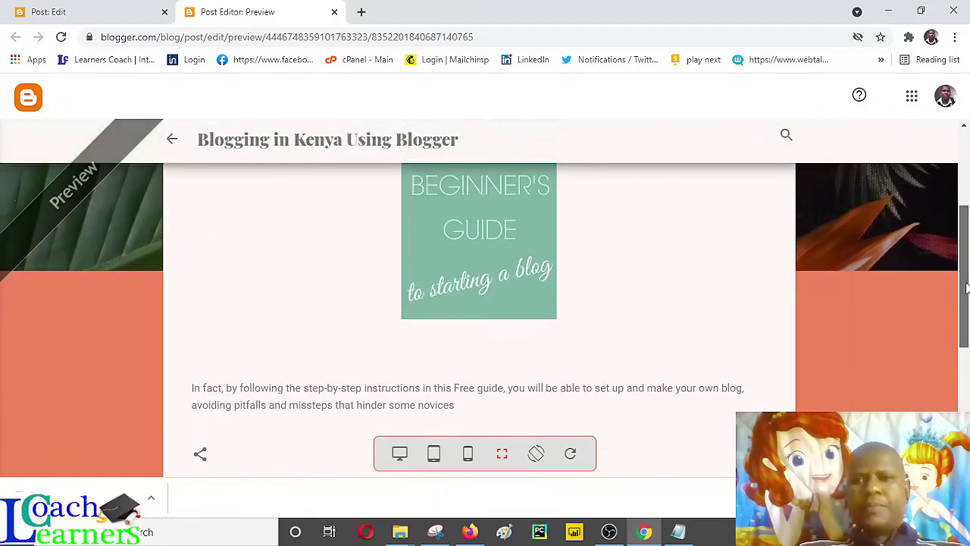
- Return to the post editor and publish 'Introduction to blogging in Kenya', confirming the prompt
{"action": "left_click", "coordinate": [137, 17]}
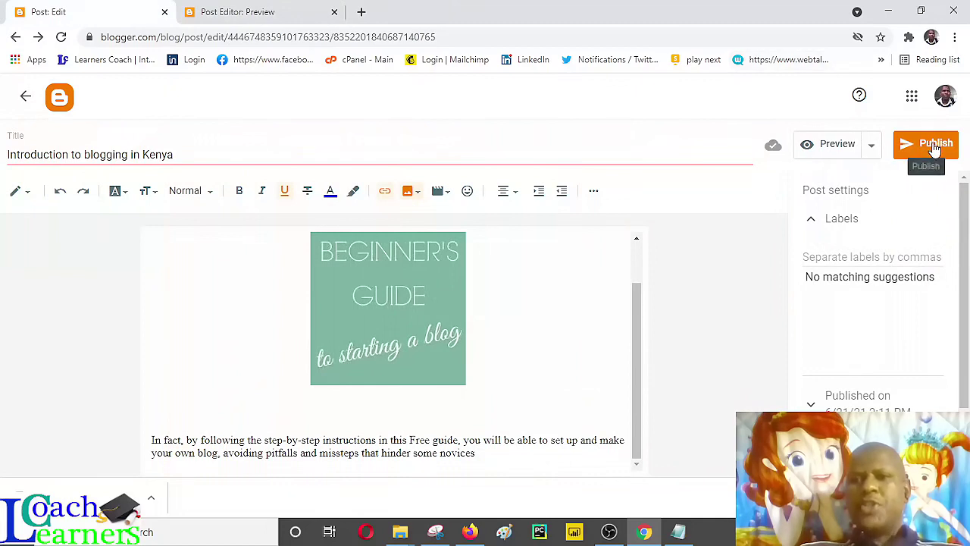
{"action": "left_click", "coordinate": [875, 146]}
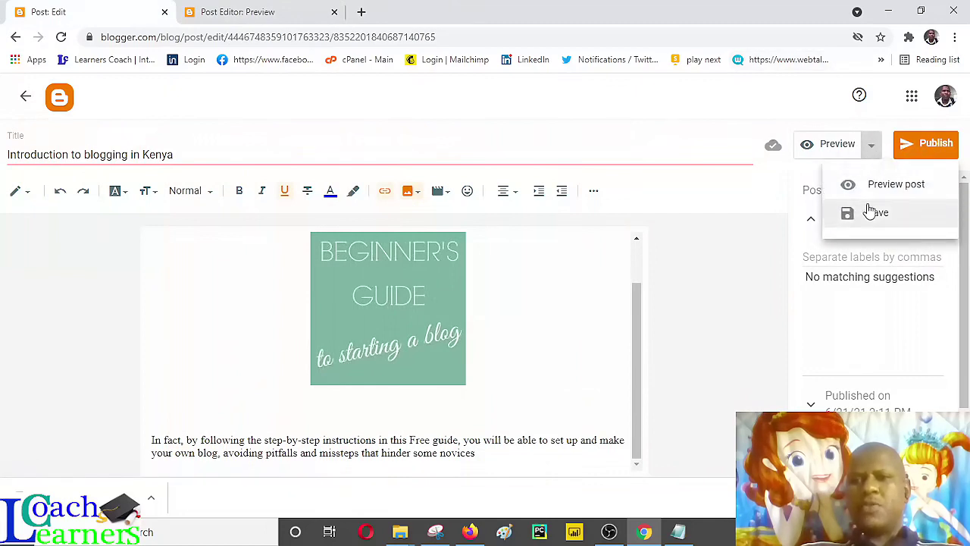
{"action": "left_click", "coordinate": [929, 146]}
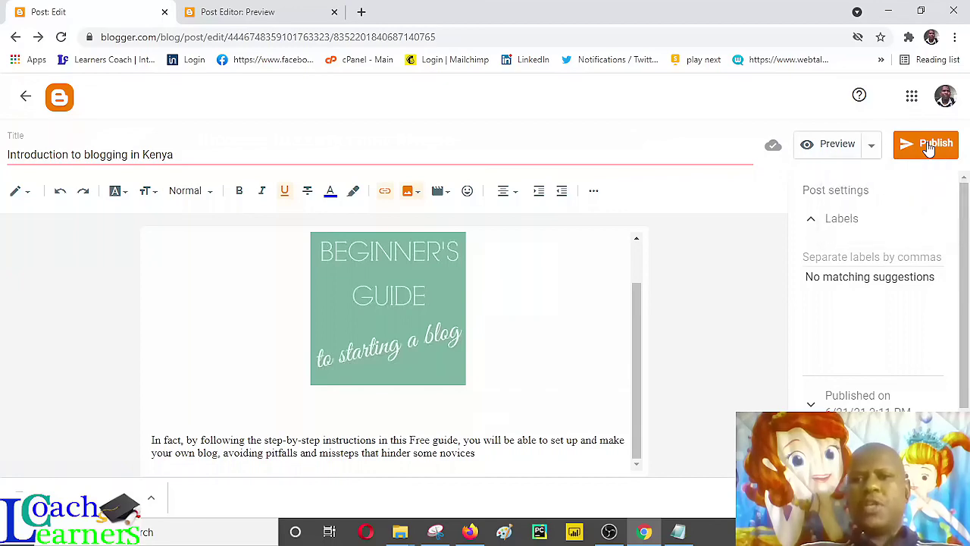
{"action": "left_click", "coordinate": [929, 147]}
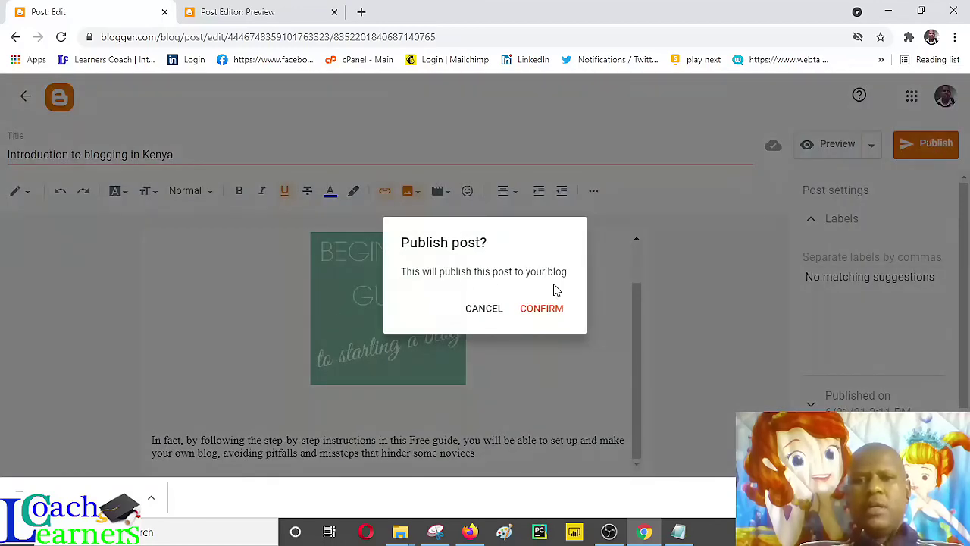
{"action": "left_click", "coordinate": [541, 310]}
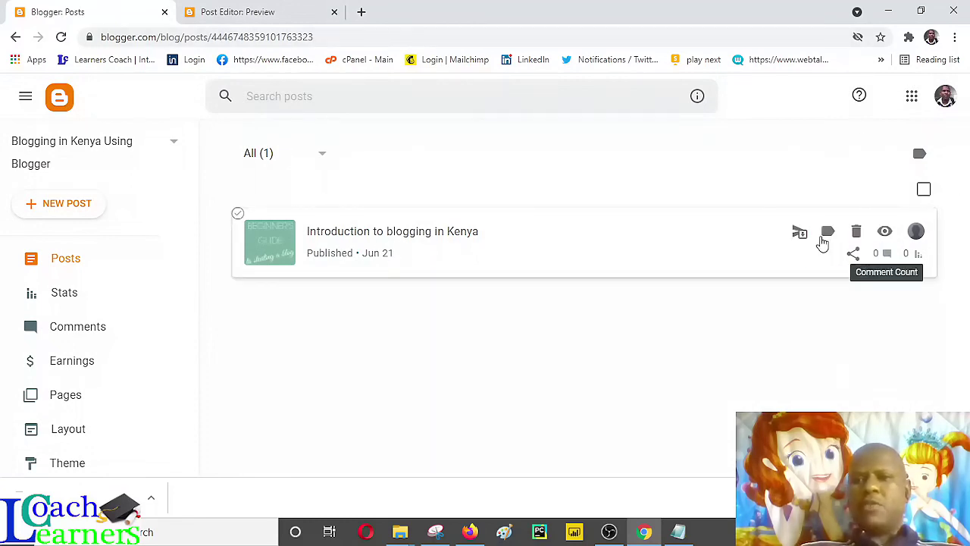
{"action": "mouse_move", "coordinate": [584, 243]}
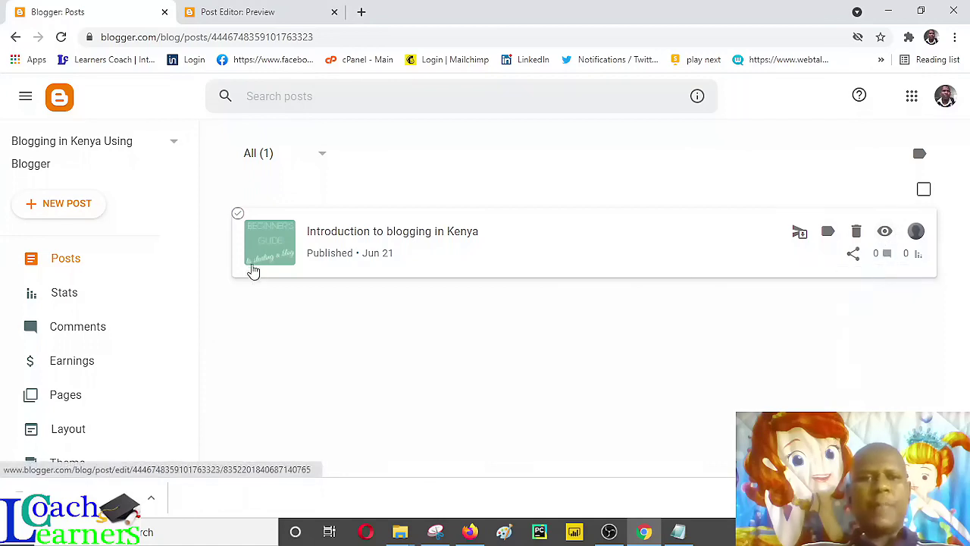
- Open the sidebar's View blog link in a new tab to load kenyabloggers2021.blogspot.com
{"action": "left_click_drag", "start_coordinate": [195, 237], "coordinate": [203, 394]}
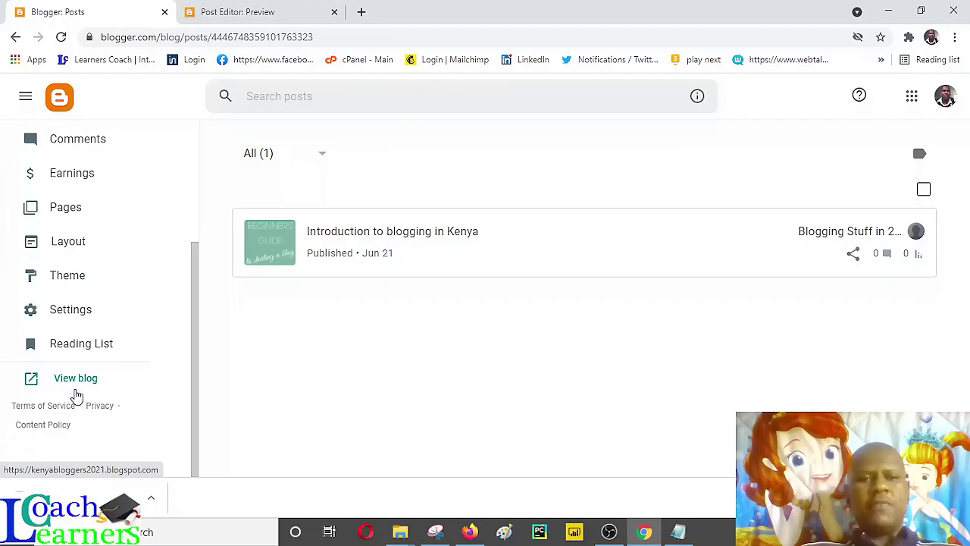
{"action": "right_click", "coordinate": [81, 389]}
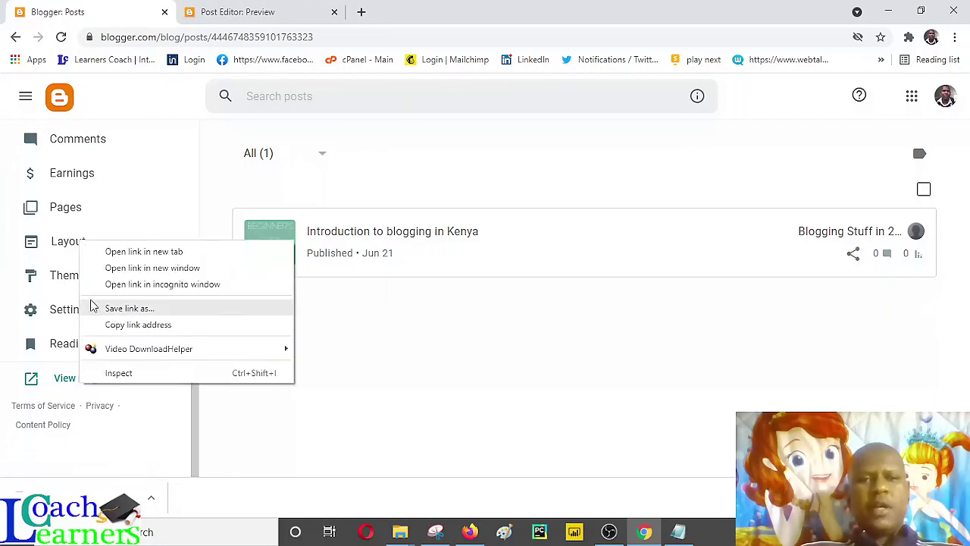
{"action": "left_click", "coordinate": [121, 254]}
{"action": "left_click", "coordinate": [366, 6]}
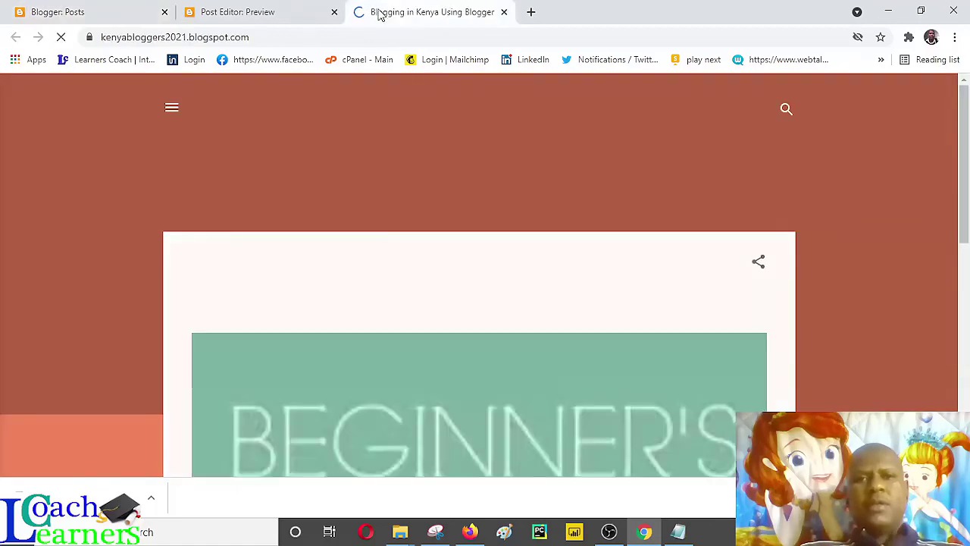
{"action": "left_click", "coordinate": [259, 43]}
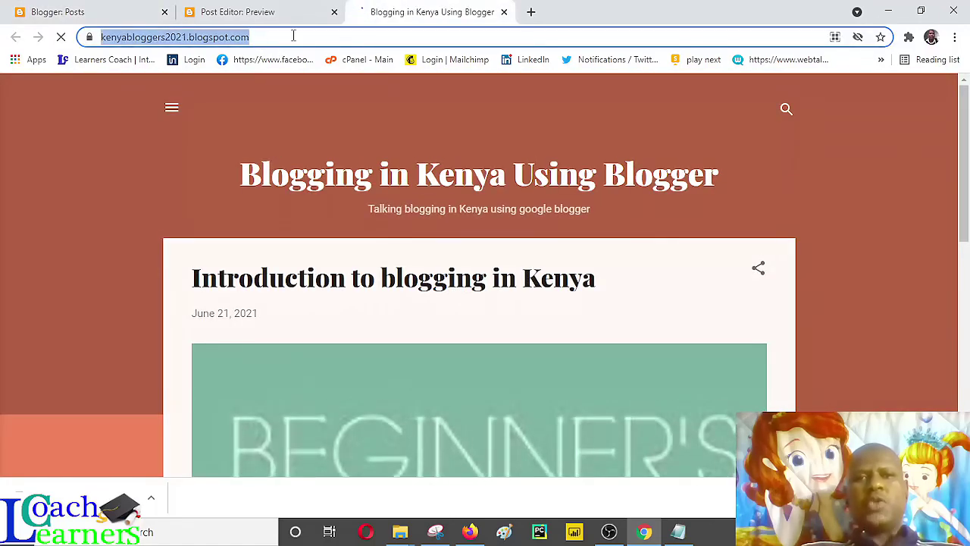
{"action": "scroll", "coordinate": [964, 133], "scroll_direction": "down", "scroll_amount": 1}
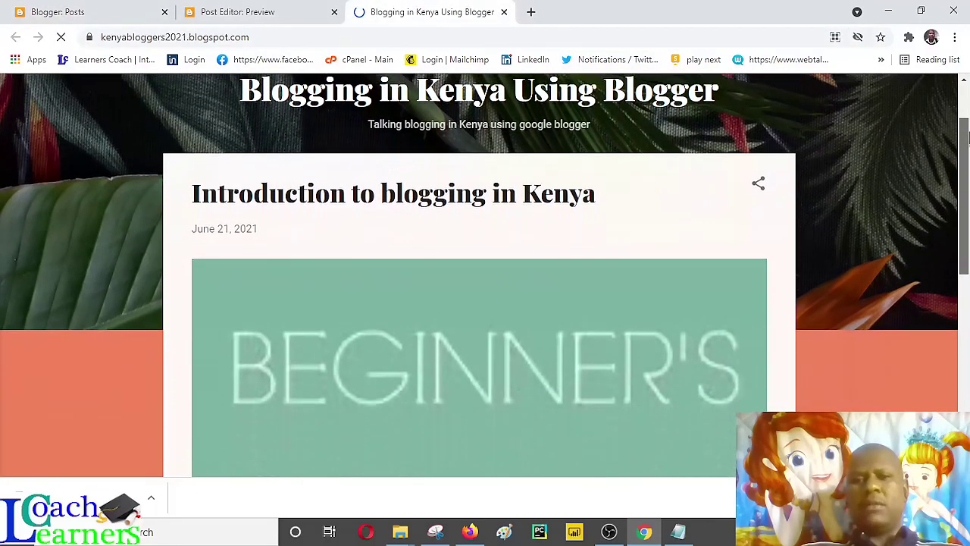
{"action": "left_click_drag", "start_coordinate": [967, 135], "coordinate": [967, 343]}
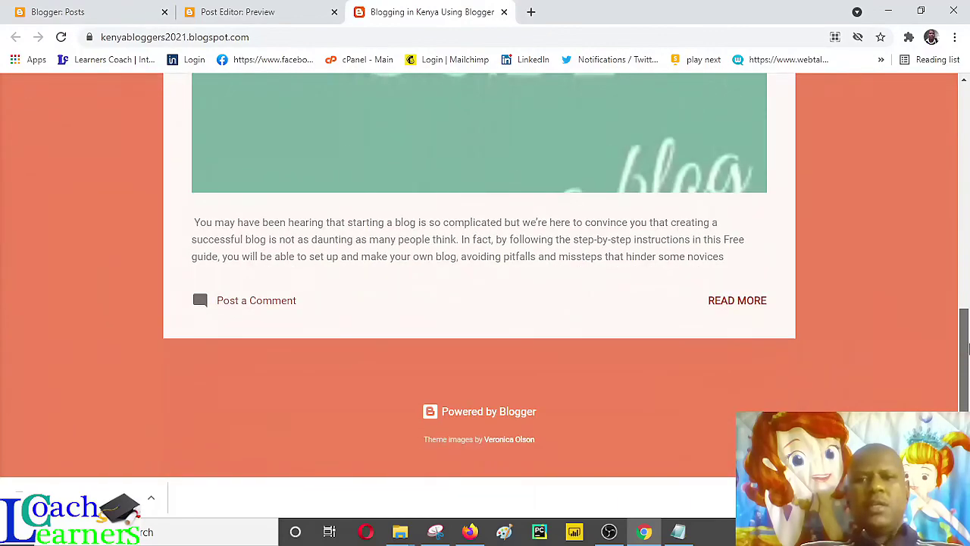
{"action": "scroll", "coordinate": [967, 347], "scroll_direction": "up", "scroll_amount": 10}
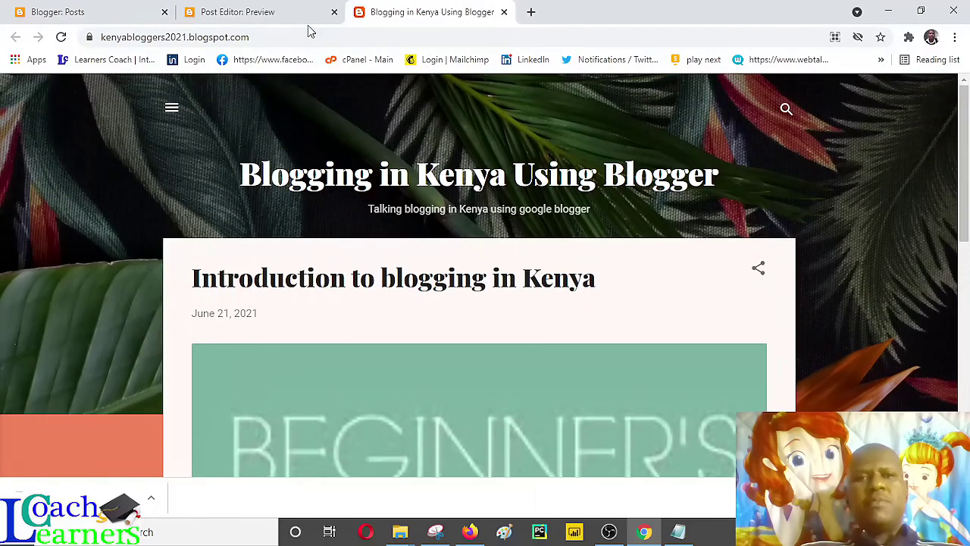
{"action": "left_click", "coordinate": [259, 38]}
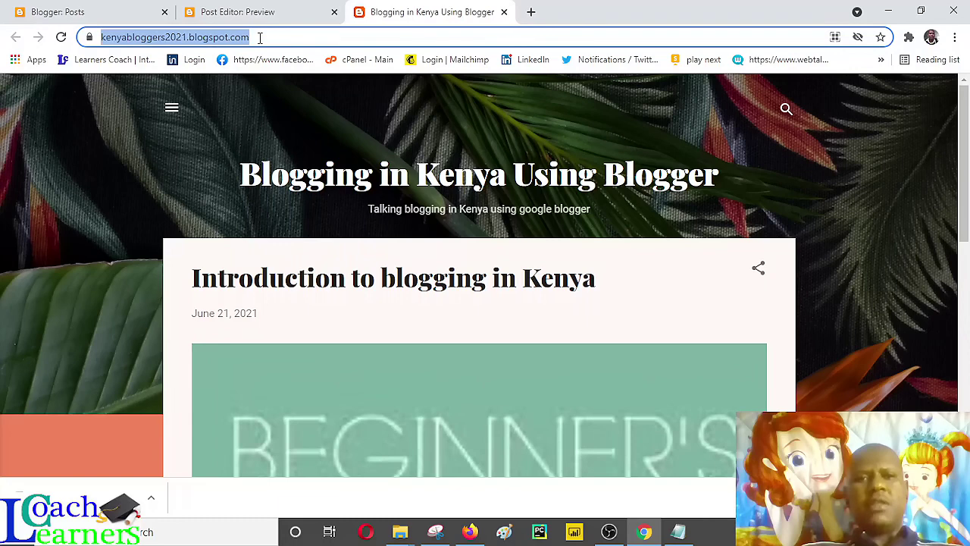
{"action": "left_click", "coordinate": [260, 37]}
{"action": "mouse_move", "coordinate": [290, 39]}
{"action": "left_mouse_down"}
{"action": "mouse_move", "coordinate": [105, 38]}
{"action": "mouse_move", "coordinate": [317, 47]}
{"action": "left_mouse_up"}
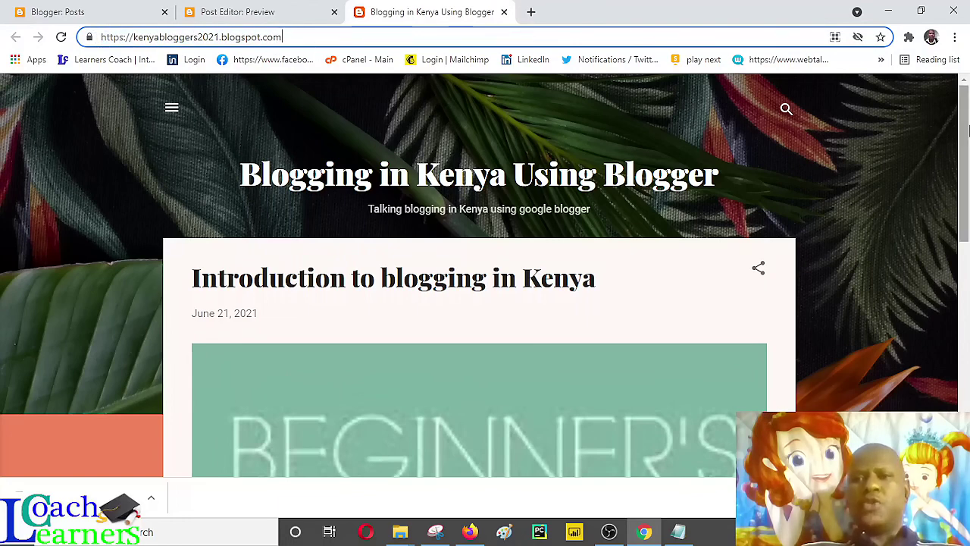
{"action": "left_click_drag", "start_coordinate": [962, 133], "coordinate": [967, 197]}
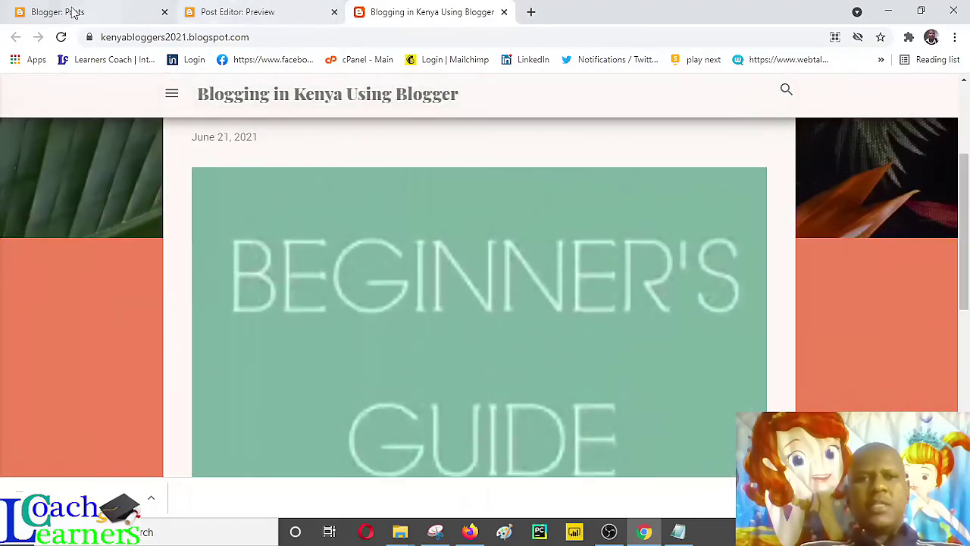
{"action": "left_click_drag", "start_coordinate": [967, 267], "coordinate": [967, 196]}
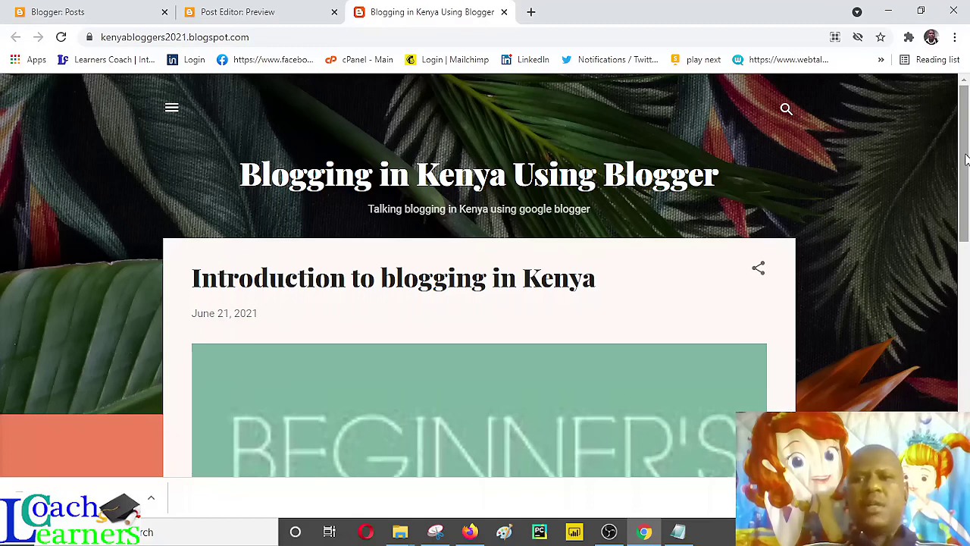
{"action": "mouse_move", "coordinate": [966, 159]}
{"action": "left_mouse_down"}
{"action": "mouse_move", "coordinate": [957, 287]}
{"action": "mouse_move", "coordinate": [967, 165]}
{"action": "left_mouse_up"}
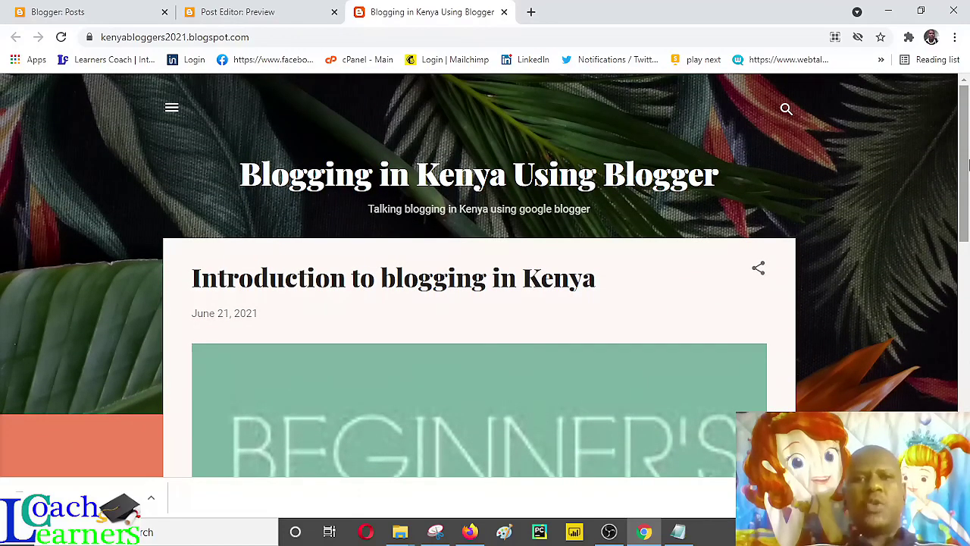